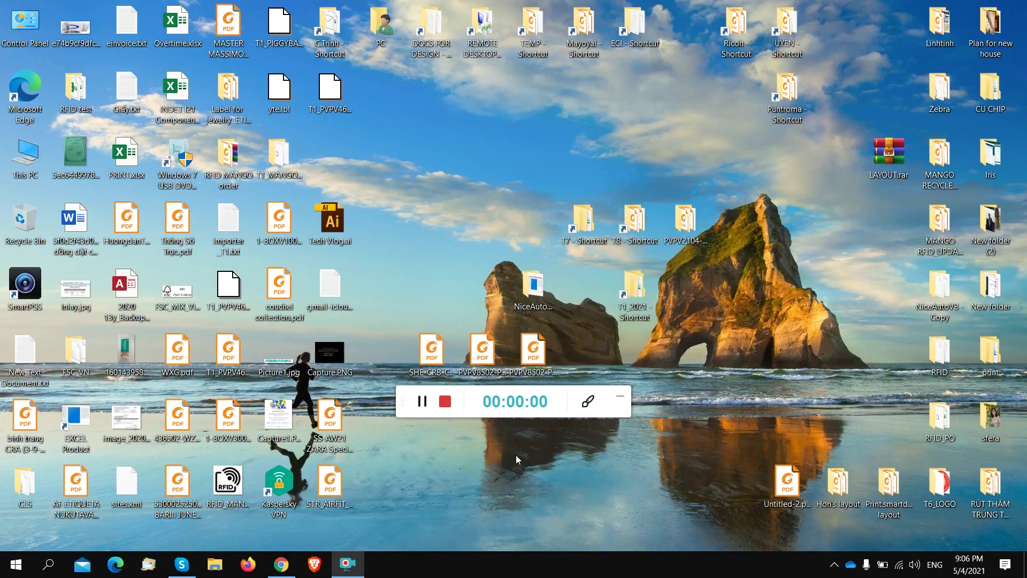
Launch the Camera app via search 'cam'; it reports error 0xA00F4244, then close it.
left_click_drag(400, 389, 759, 558)
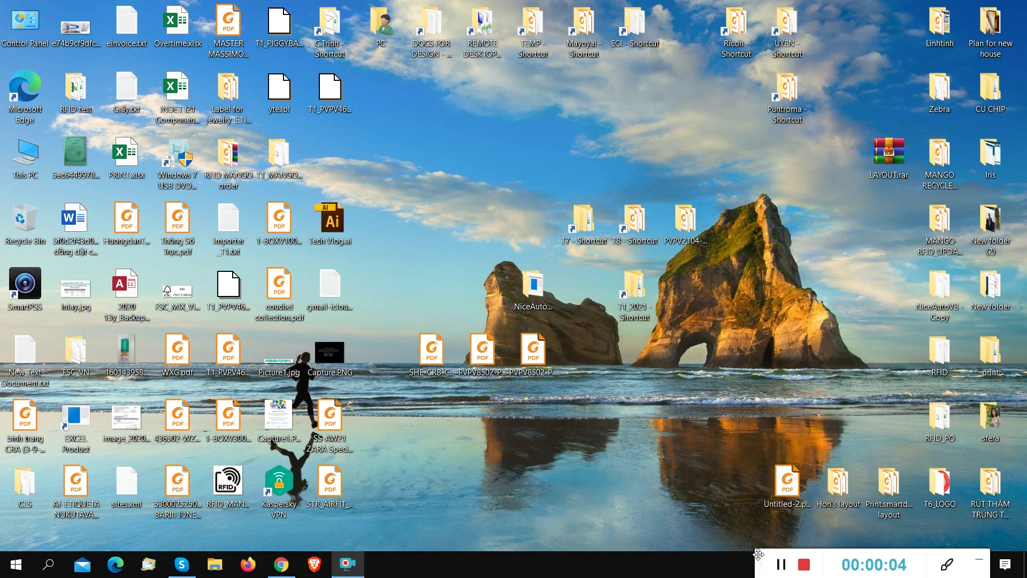
left_click(48, 563)
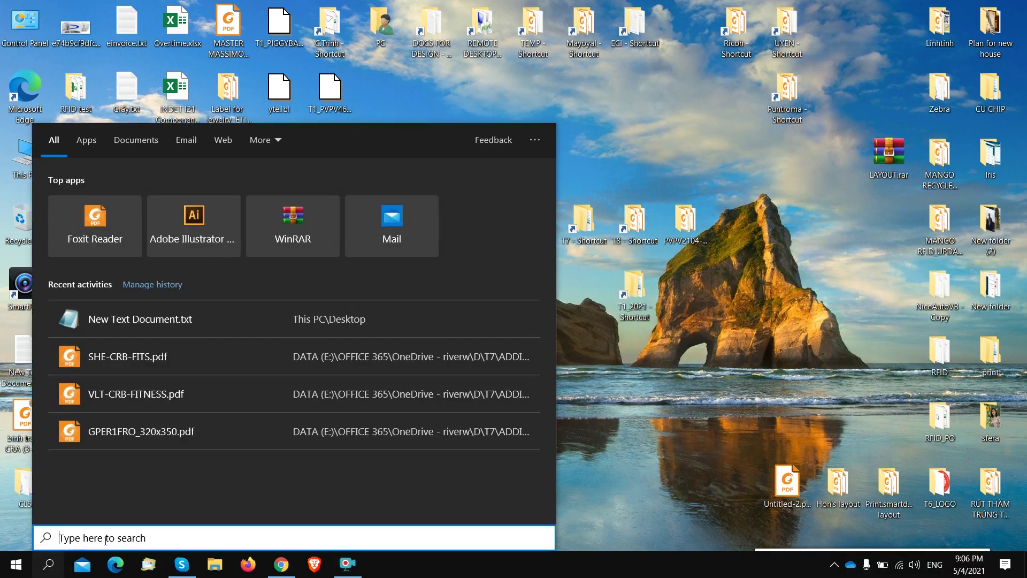
type("cam")
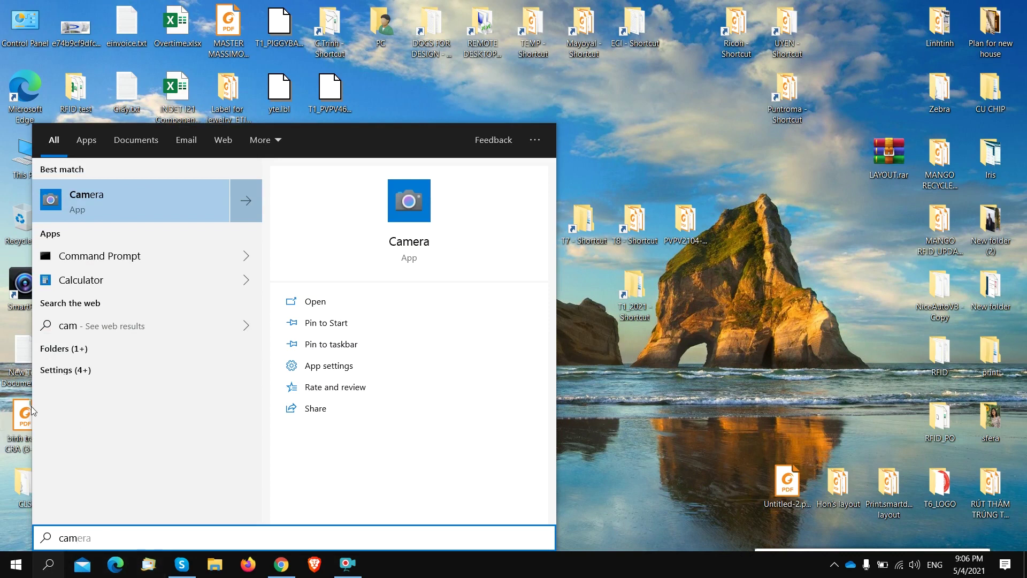
key("Return")
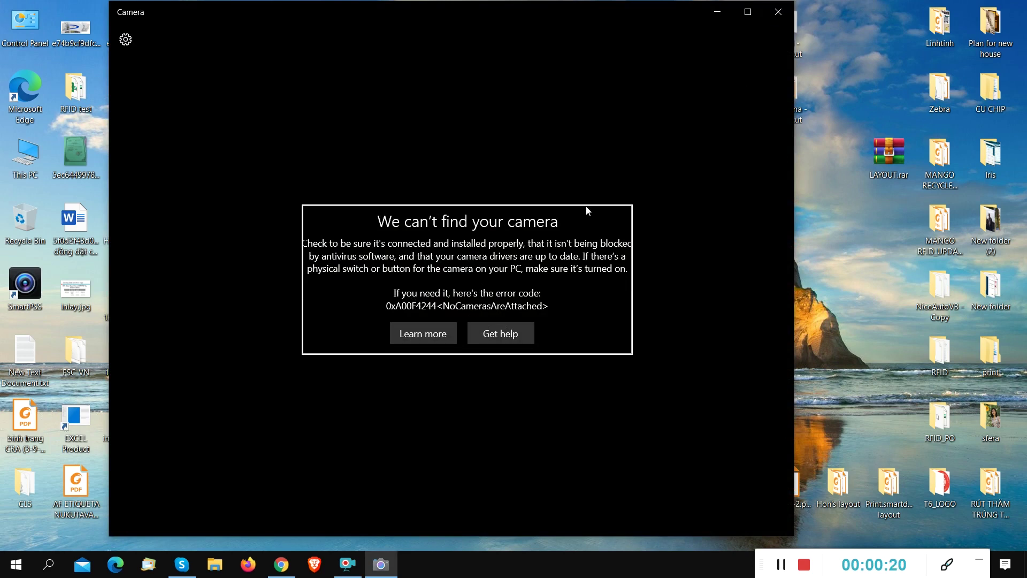
left_click(777, 15)
Open Skype's Settings > Audio & Video, which shows no camera found.
left_click(182, 573)
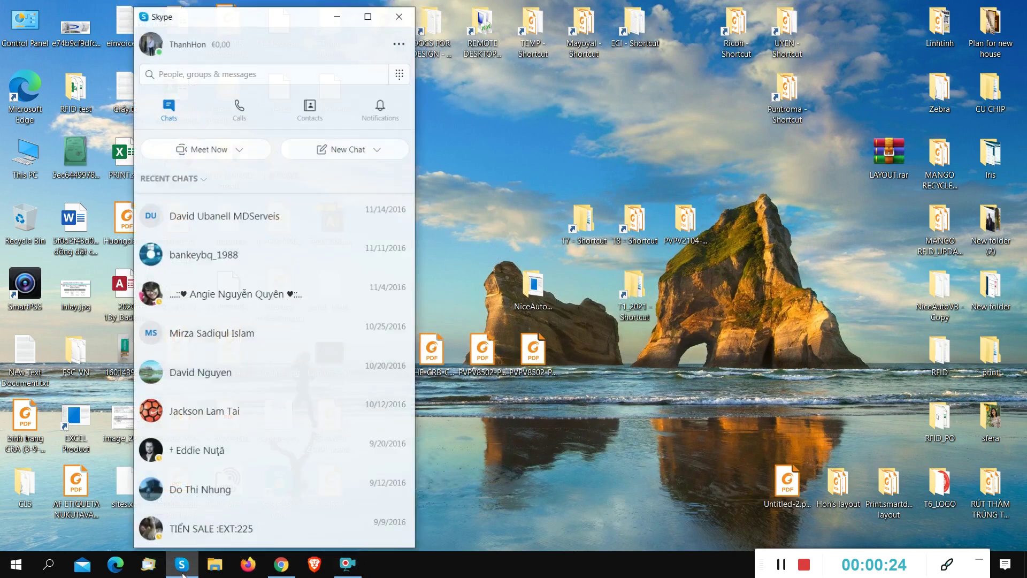
left_click(150, 38)
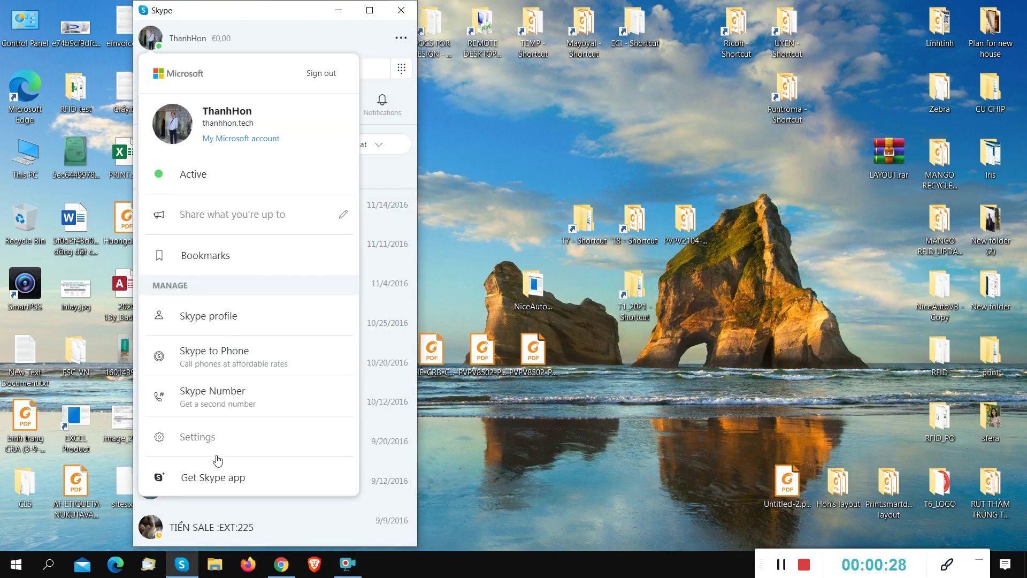
left_click(201, 437)
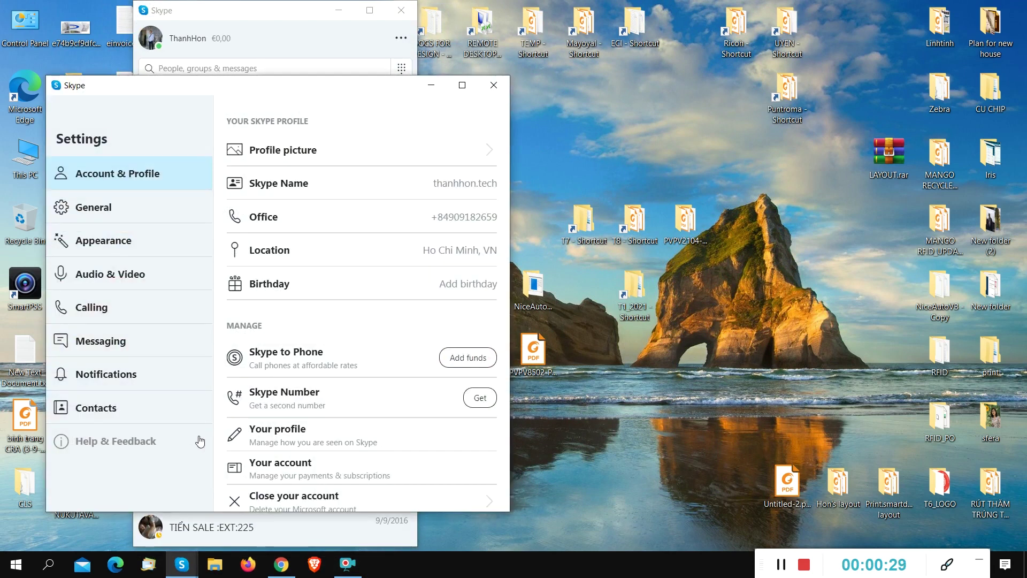
left_click(138, 279)
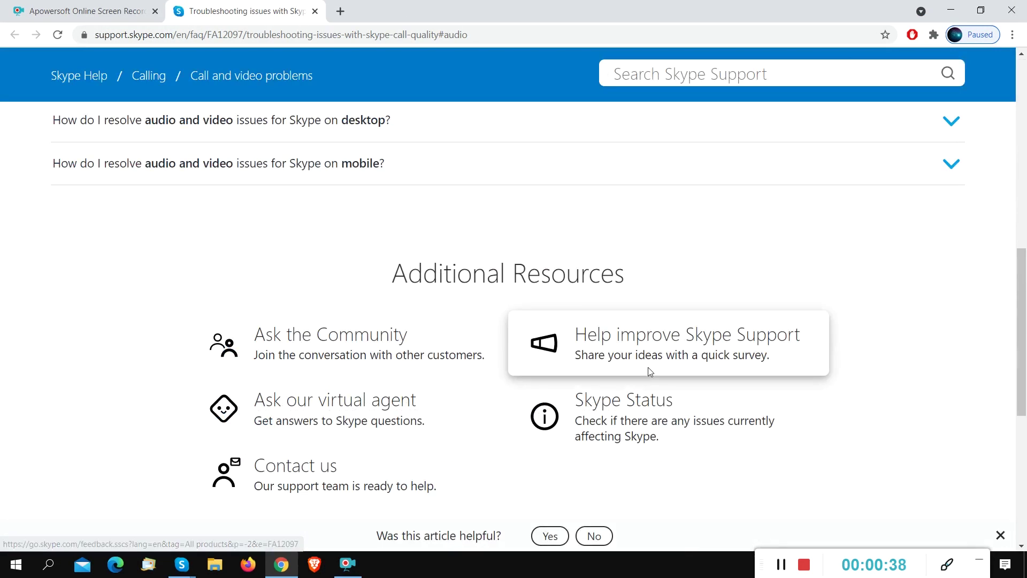
Read through the Skype call-quality troubleshooting article.
scroll(204, 298, "down", 6)
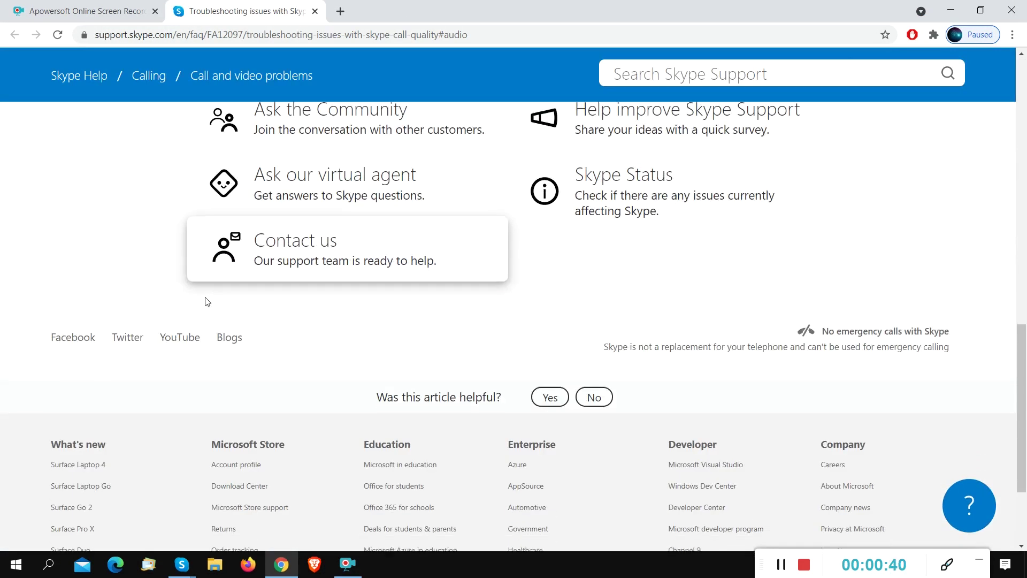
scroll(209, 316, "up", 9)
scroll(210, 320, "up", 6)
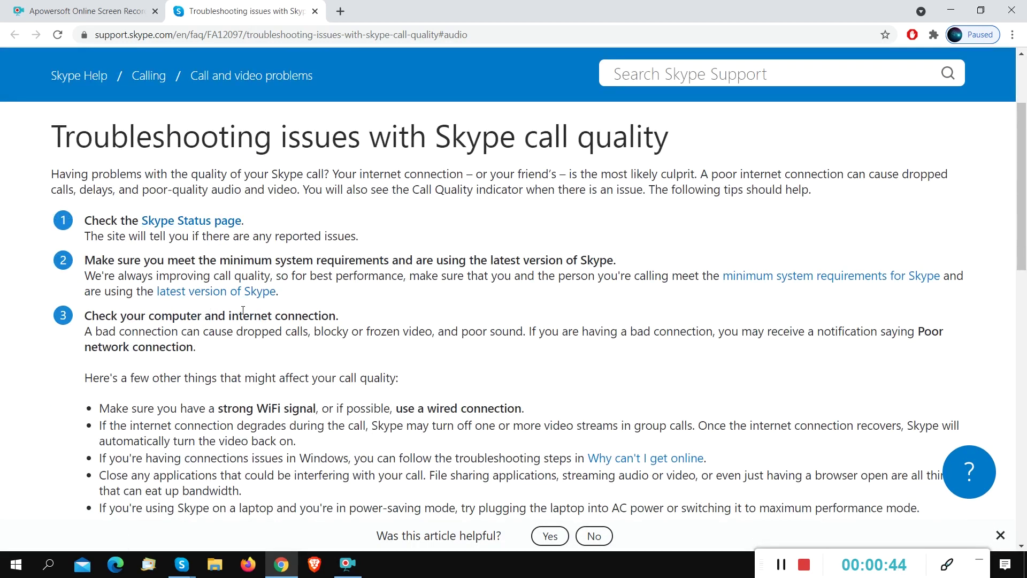
scroll(256, 308, "down", 1)
scroll(607, 393, "down", 2)
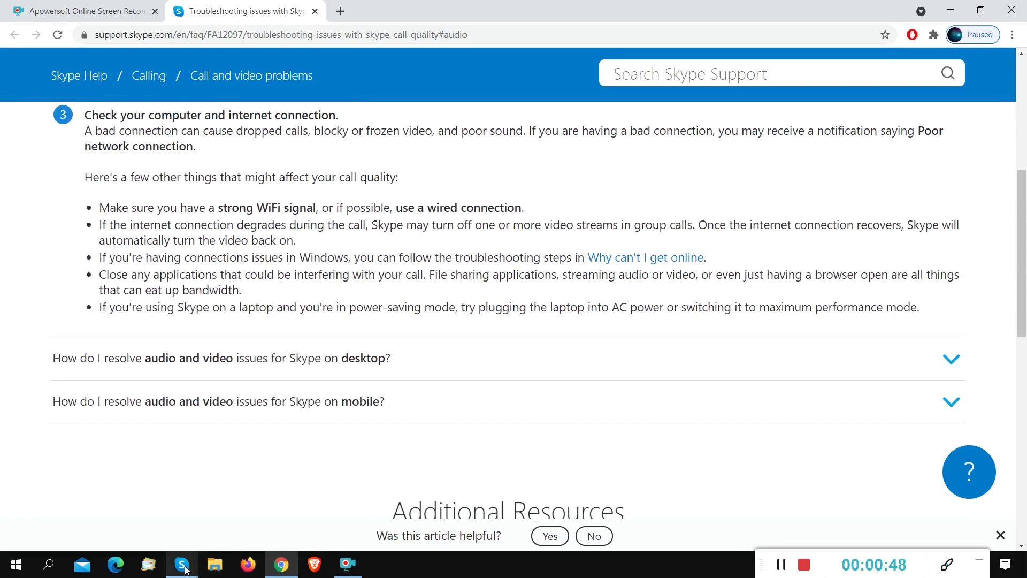
Check Skype's Help & Feedback, close Skype settings and the article, and minimize Chrome.
mouse_move(183, 568)
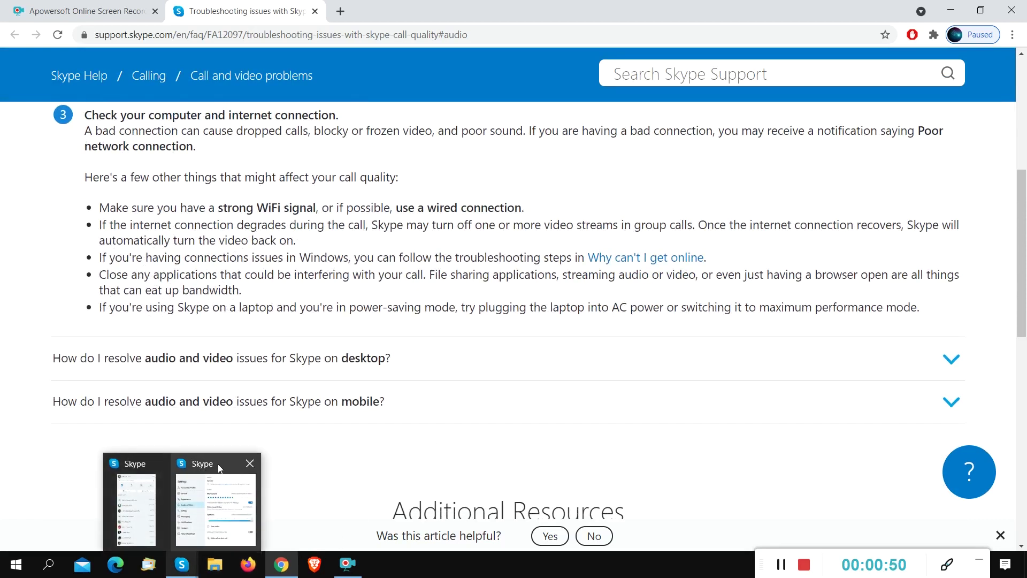
left_click(236, 465)
left_click(126, 444)
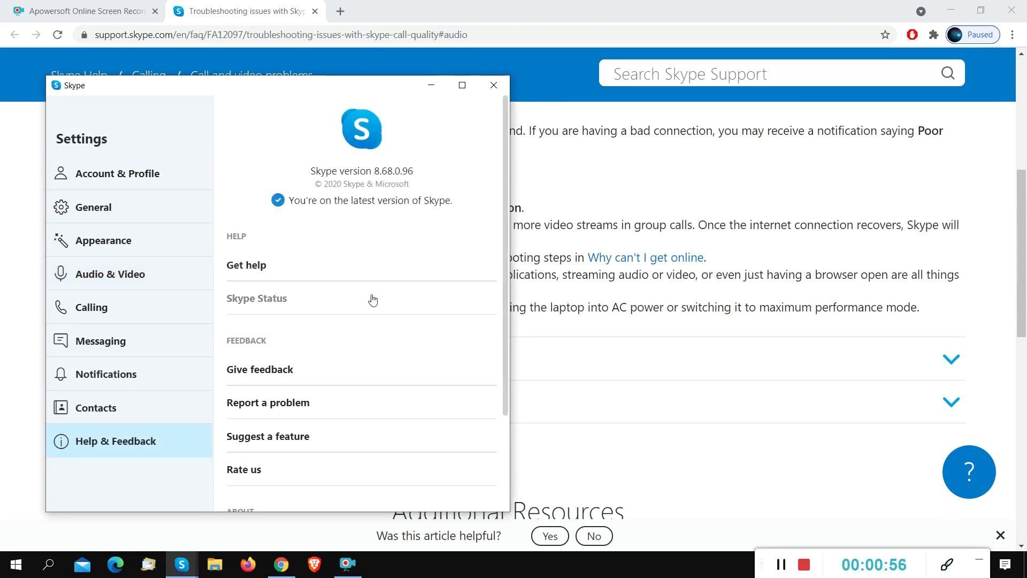
left_click(492, 85)
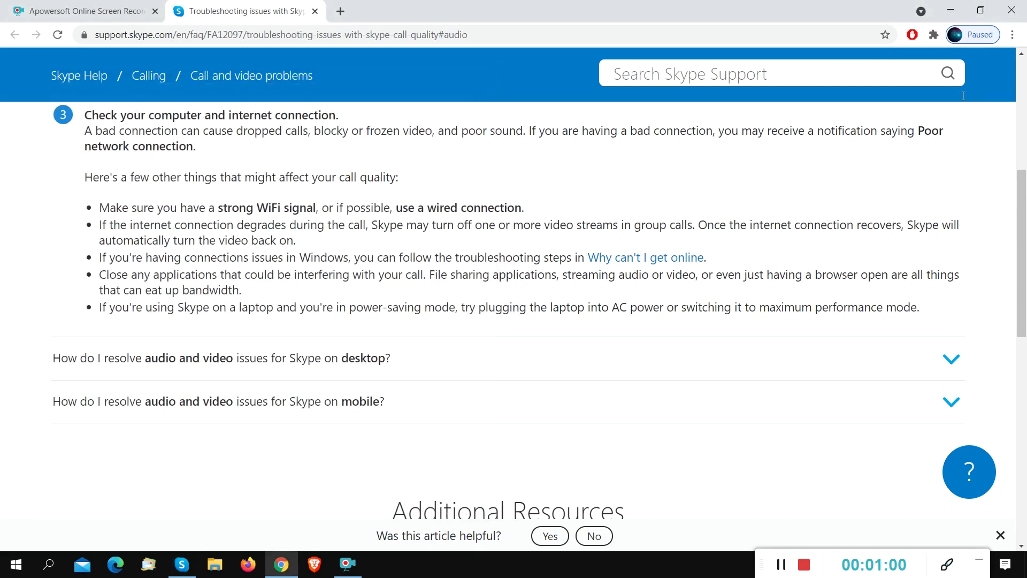
left_click(315, 11)
left_click(949, 11)
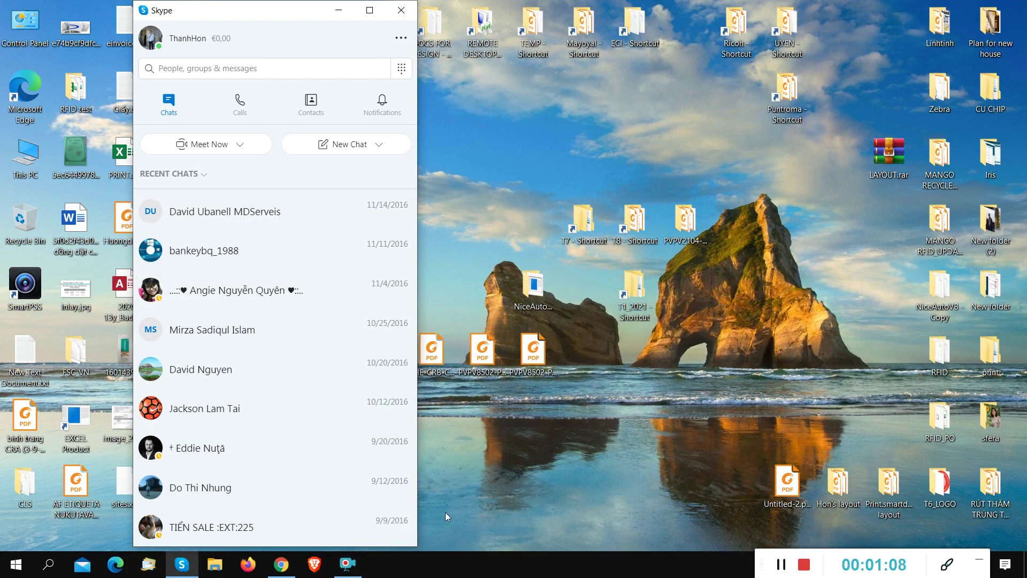
Open the Camera page in Windows Privacy settings.
left_click(49, 564)
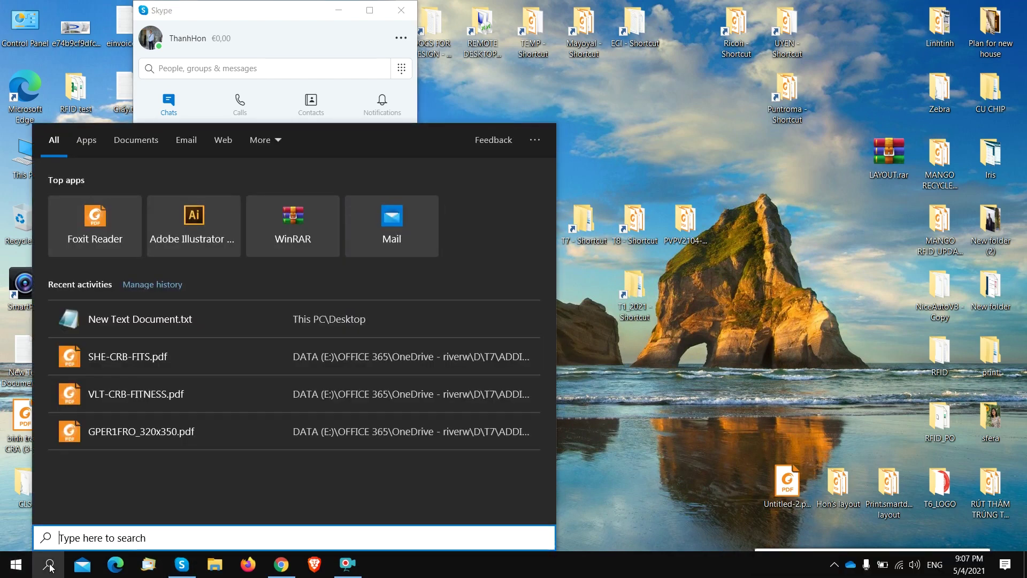
type("pr")
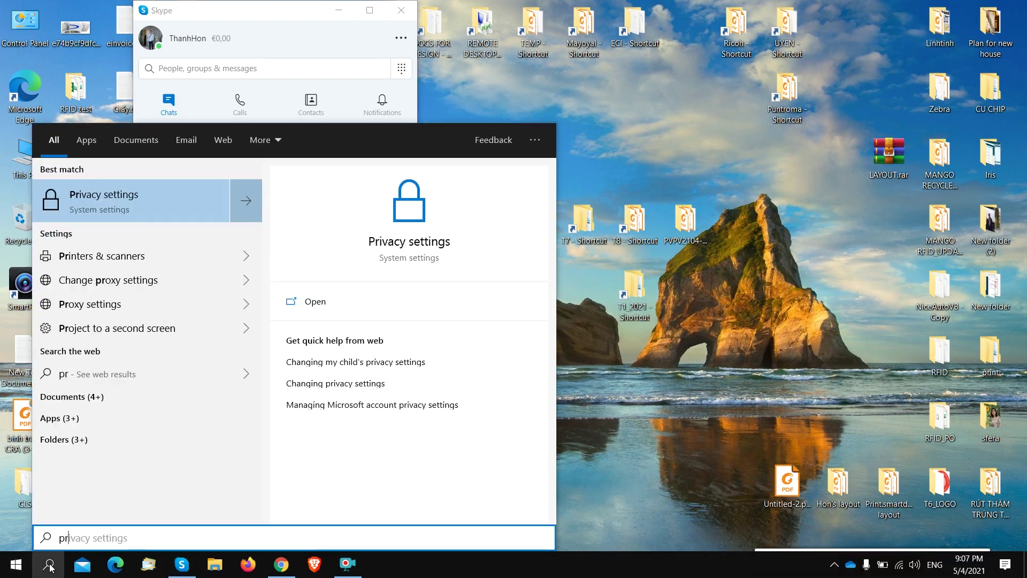
key("Return")
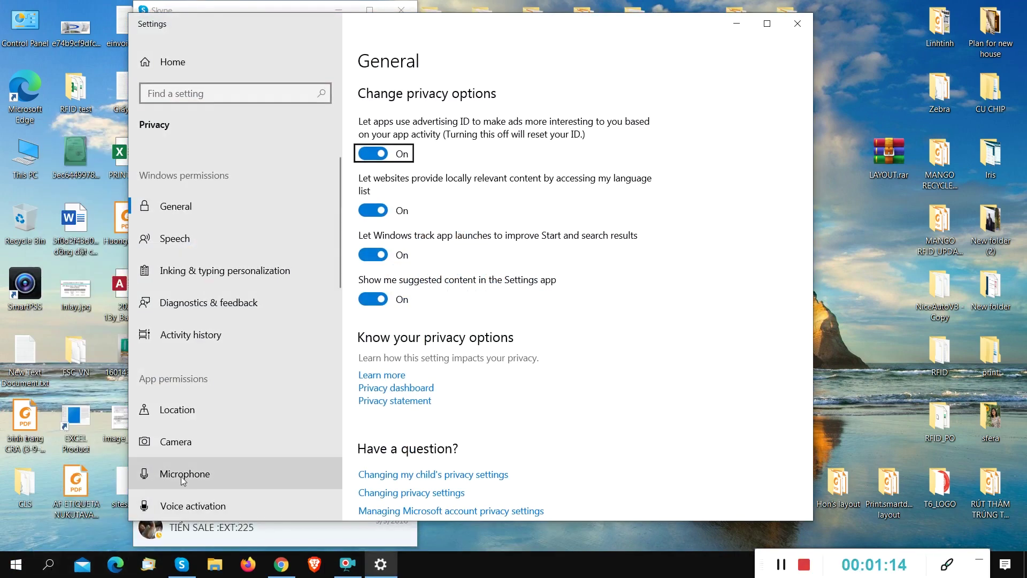
scroll(251, 312, "down", 3)
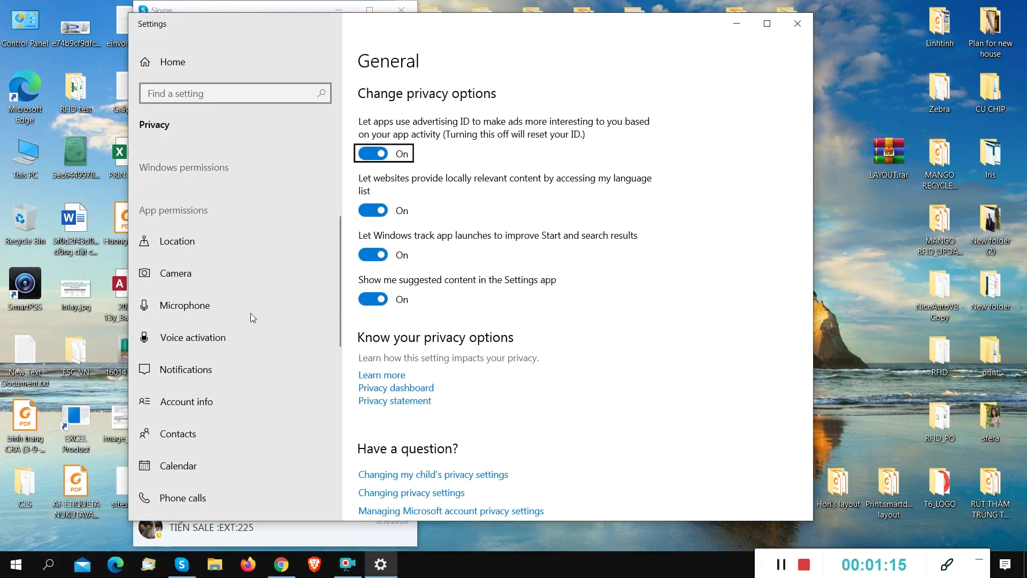
left_click(195, 282)
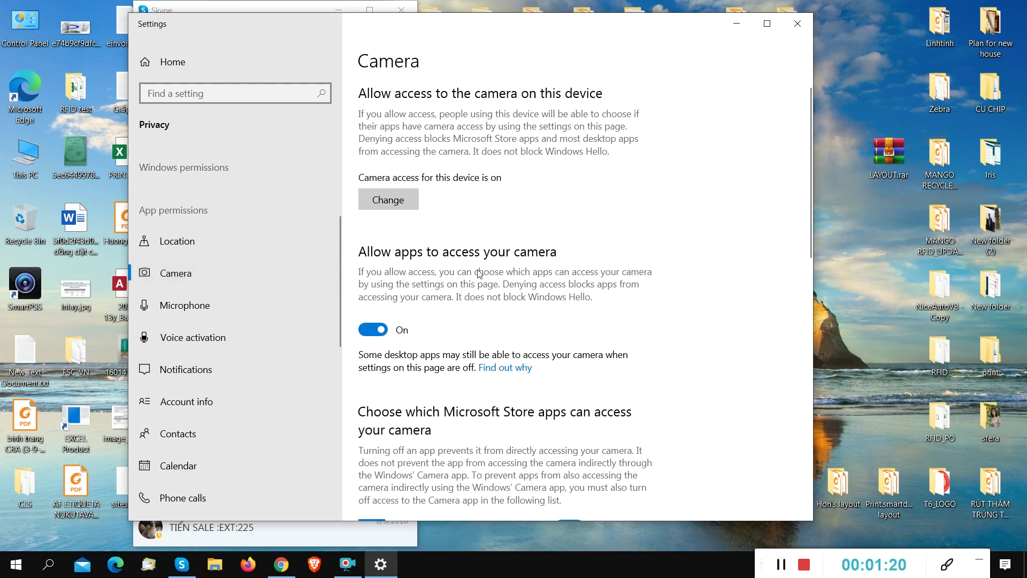
Toggle device camera access off and back on, and switch the Camera app On.
left_click(398, 200)
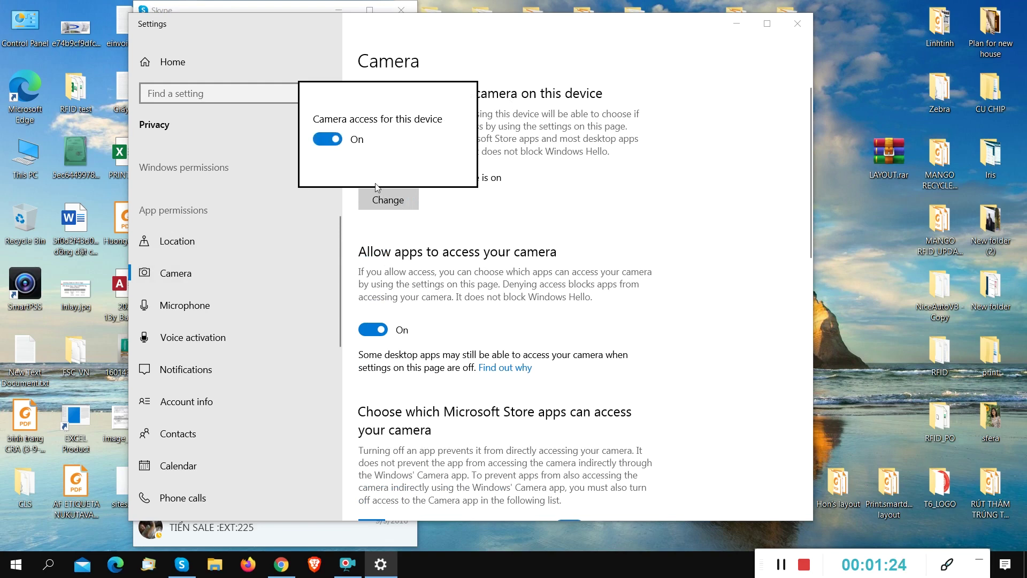
left_click(328, 139)
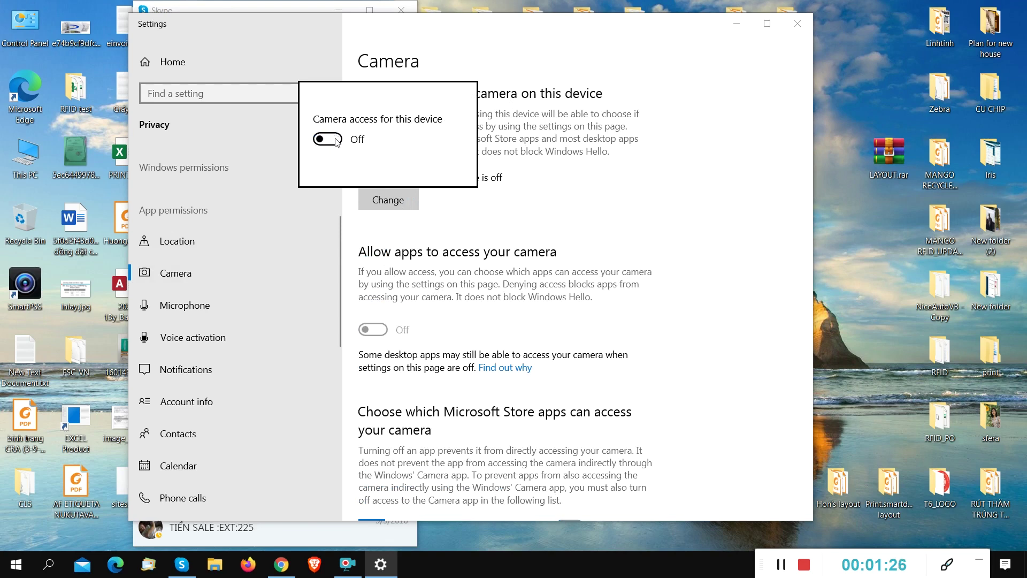
left_click(335, 139)
left_click(500, 215)
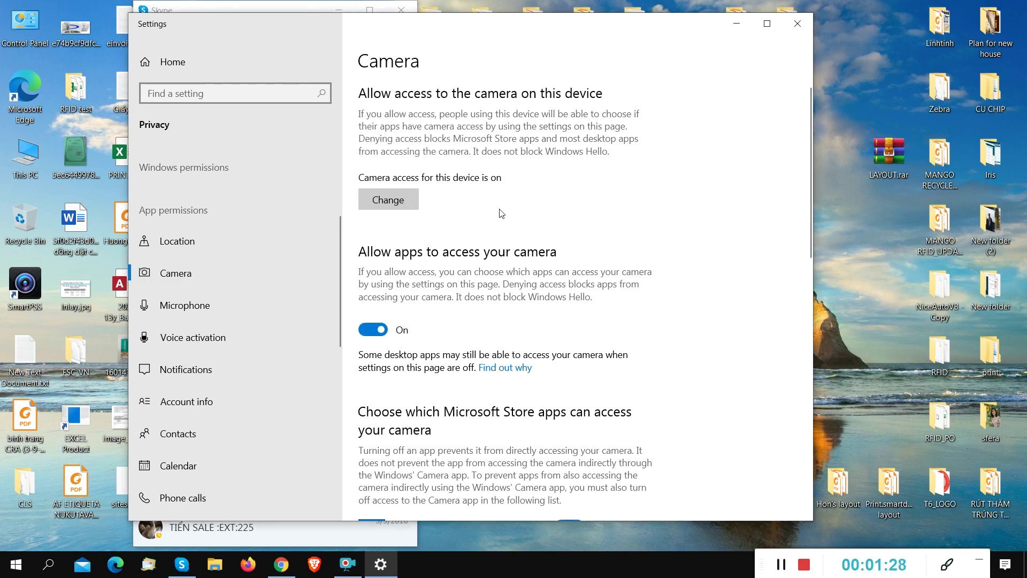
scroll(500, 215, "down", 7)
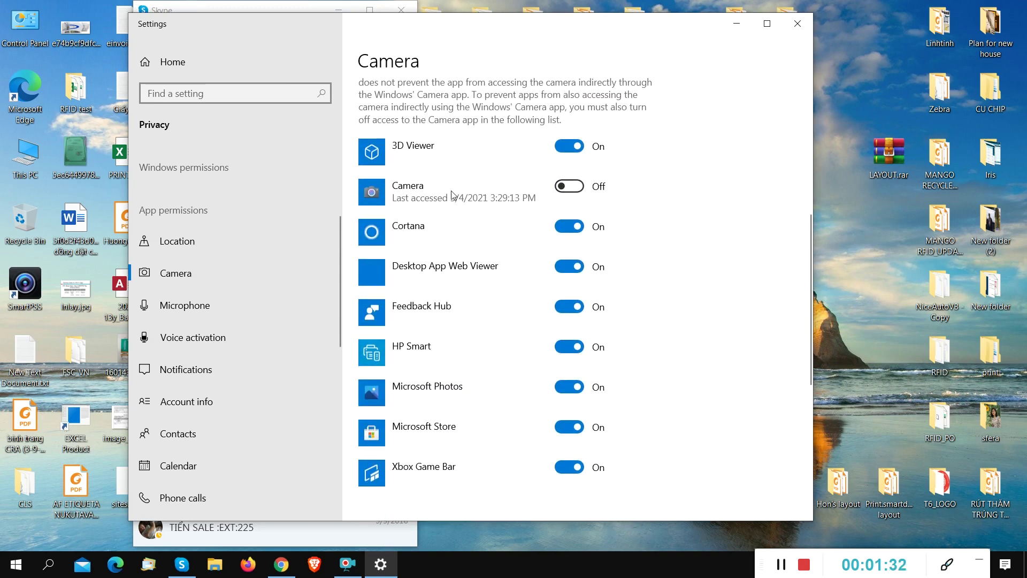
left_click(579, 189)
Relaunch Camera, browse its Settings panel, and go back to the camera view.
left_click(48, 564)
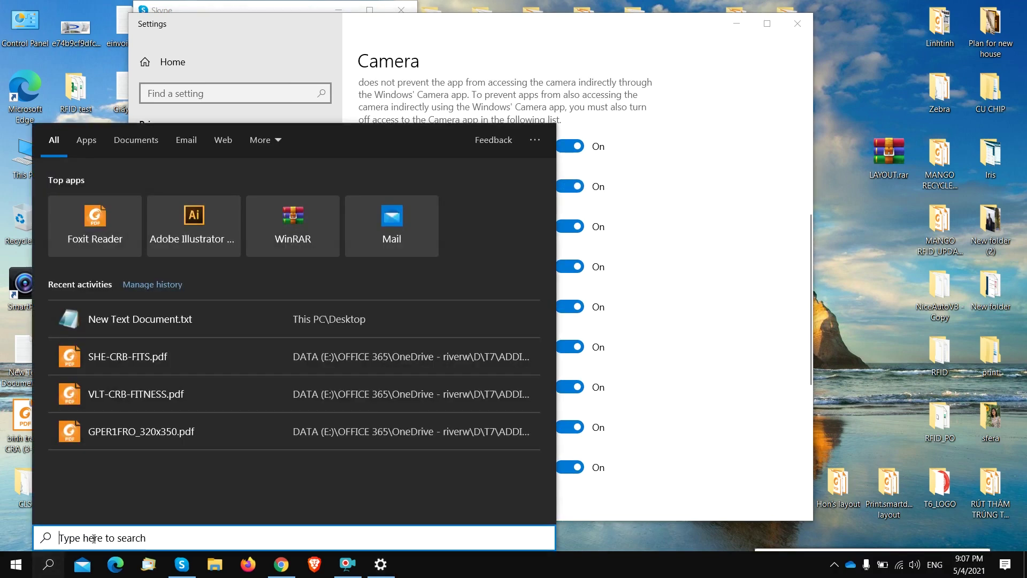
type("cam")
key("Return")
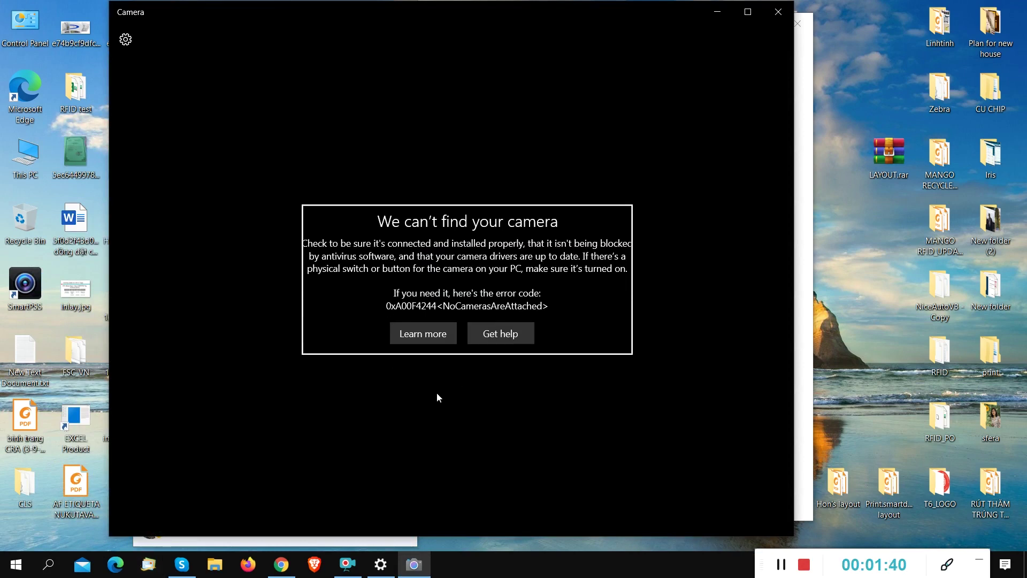
left_click(126, 40)
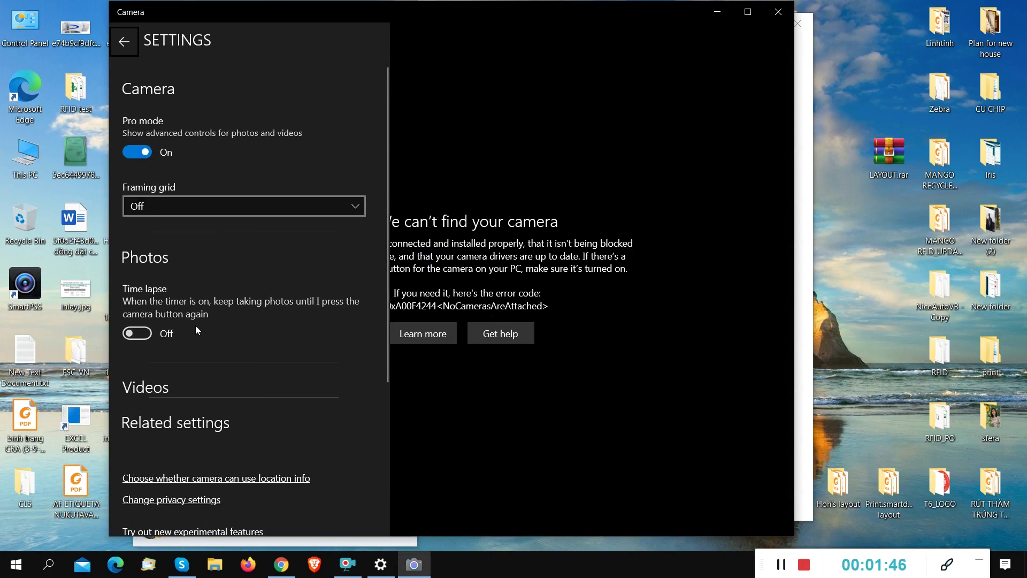
scroll(195, 325, "down", 4)
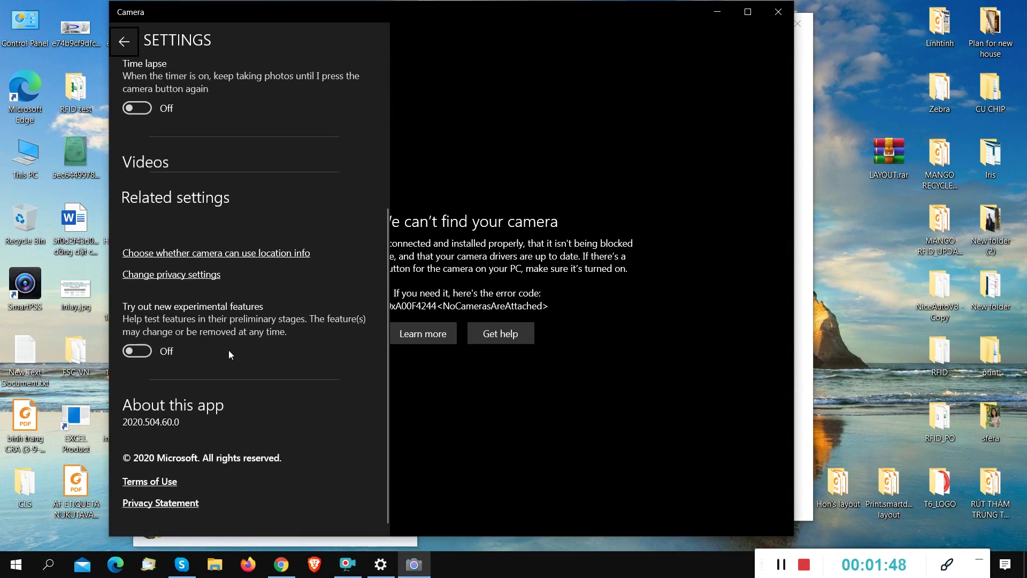
scroll(229, 355, "down", 1)
scroll(245, 384, "up", 5)
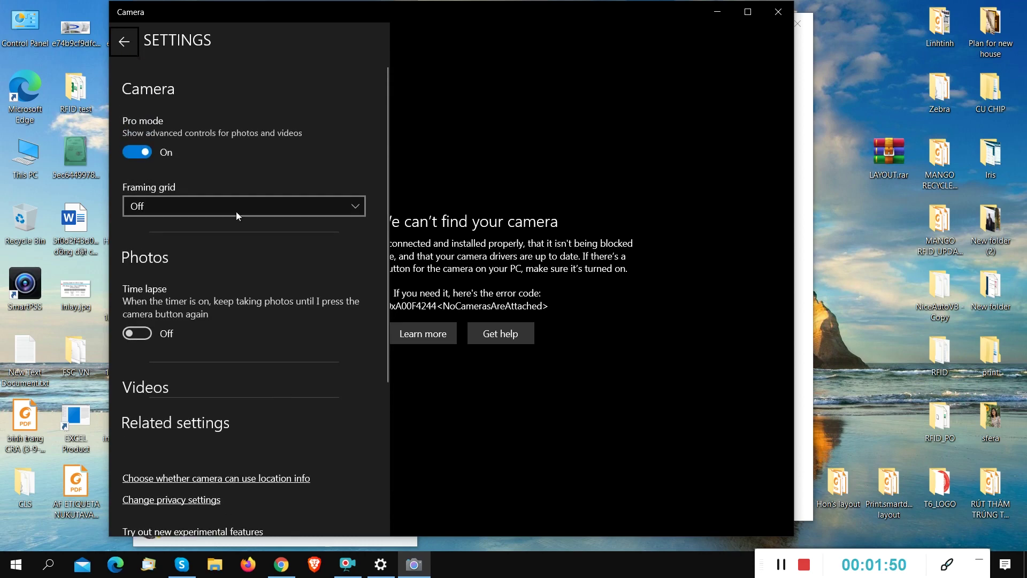
left_click(138, 31)
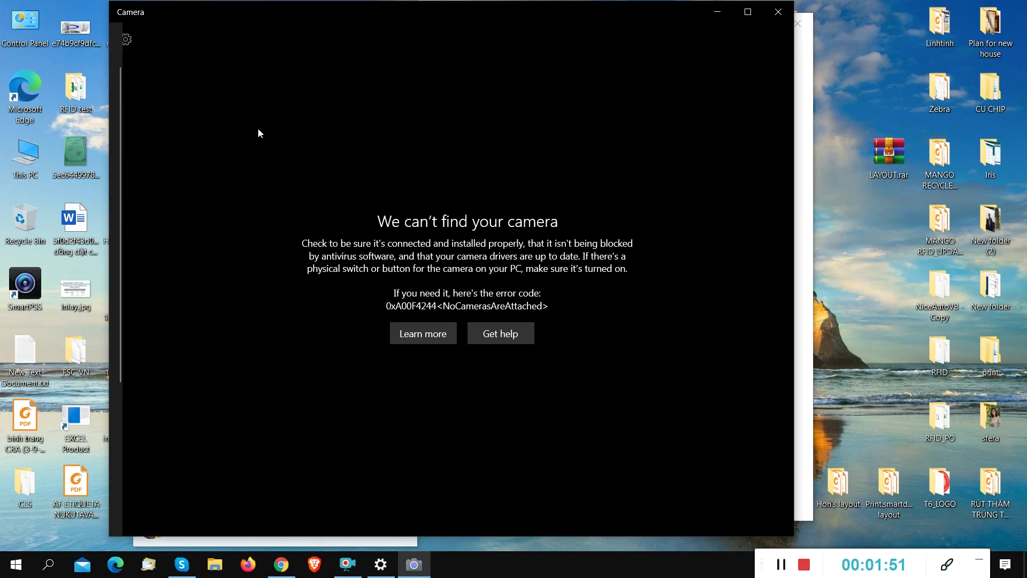
Look up error 0xA00F4244 in Get Help, then close Get Help and Camera.
left_click(506, 333)
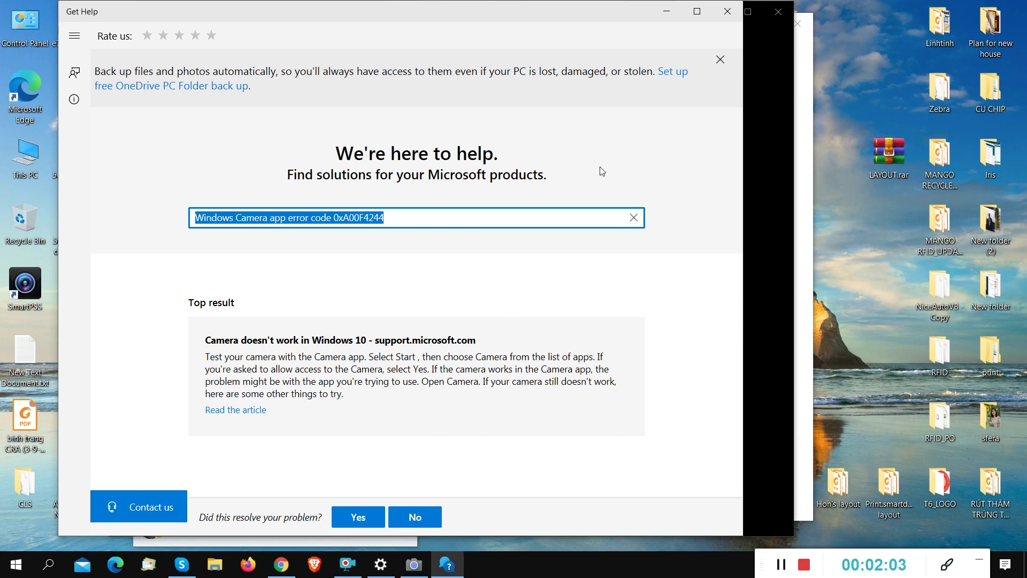
left_click(723, 20)
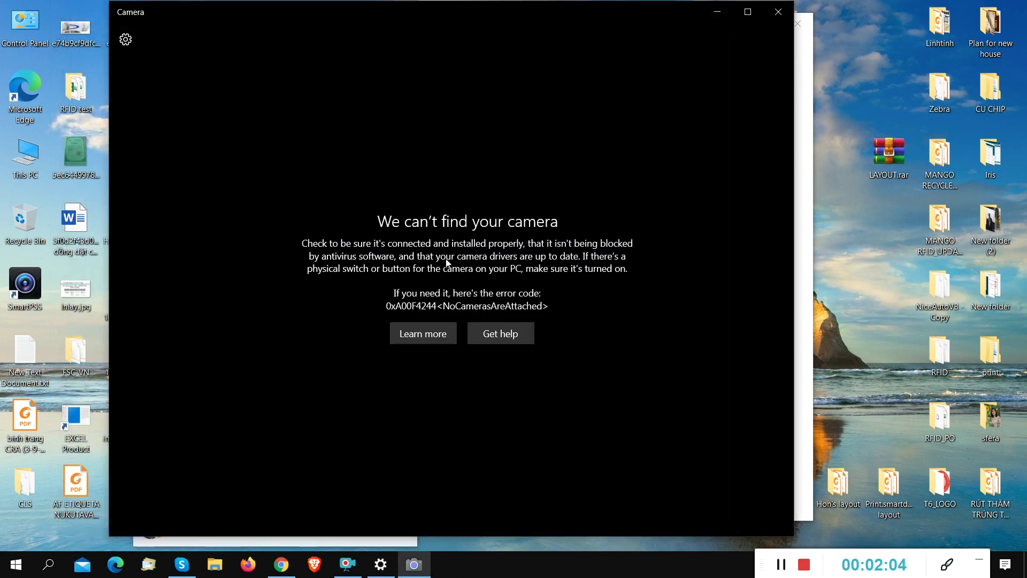
left_click(789, 15)
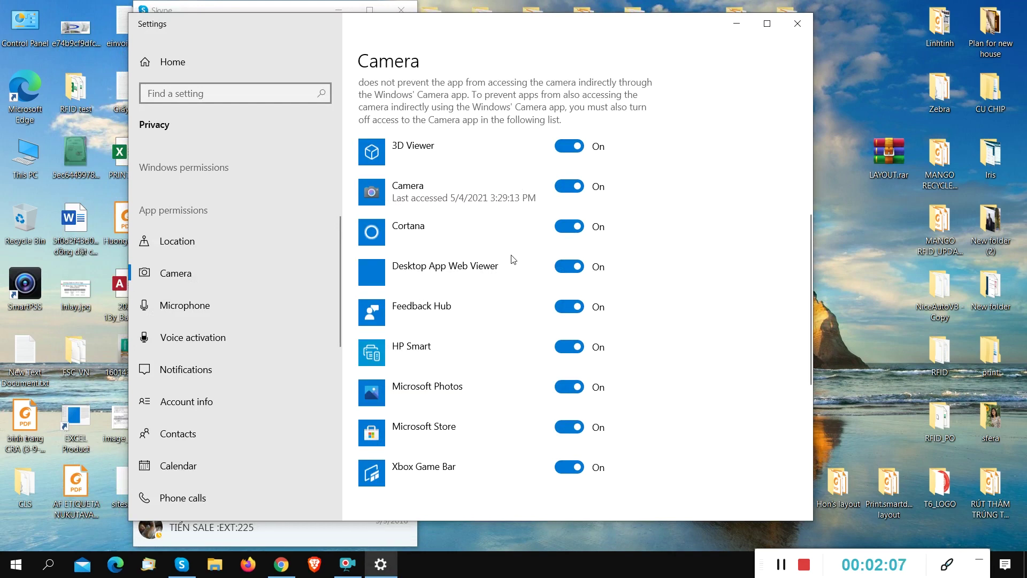
Run gpupdate from Windows search and move its console window aside.
left_click(48, 565)
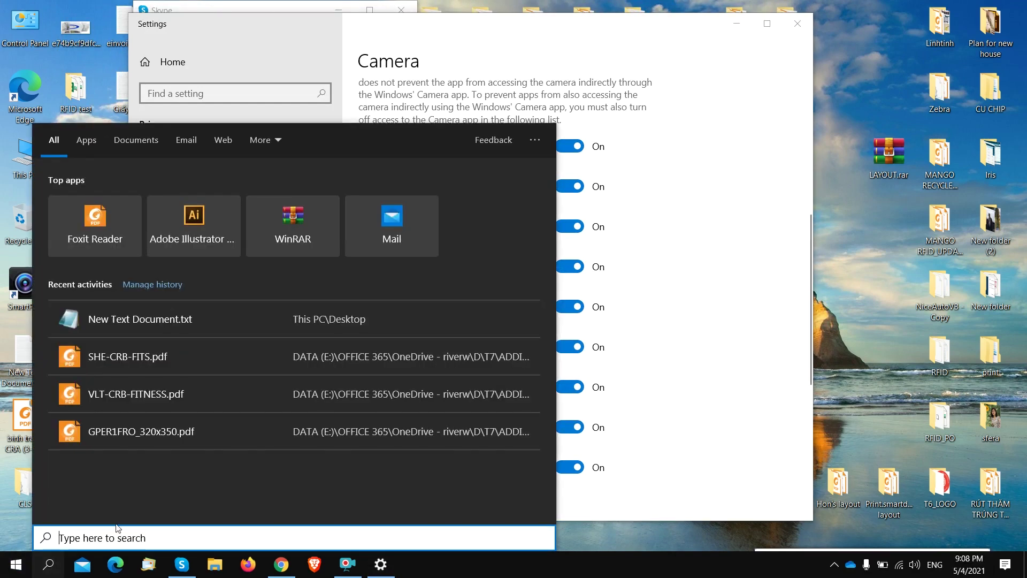
type("gpup")
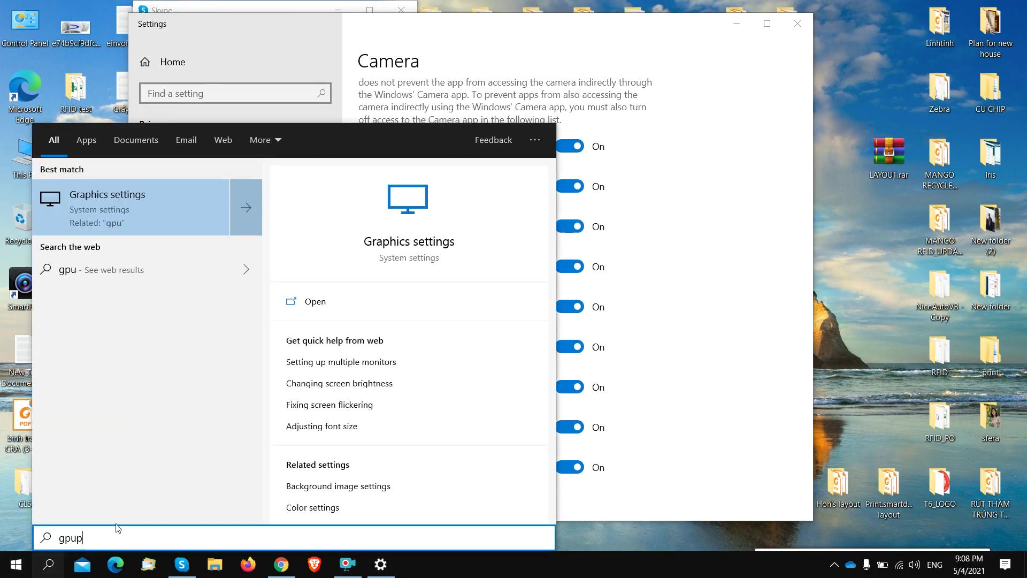
type("date")
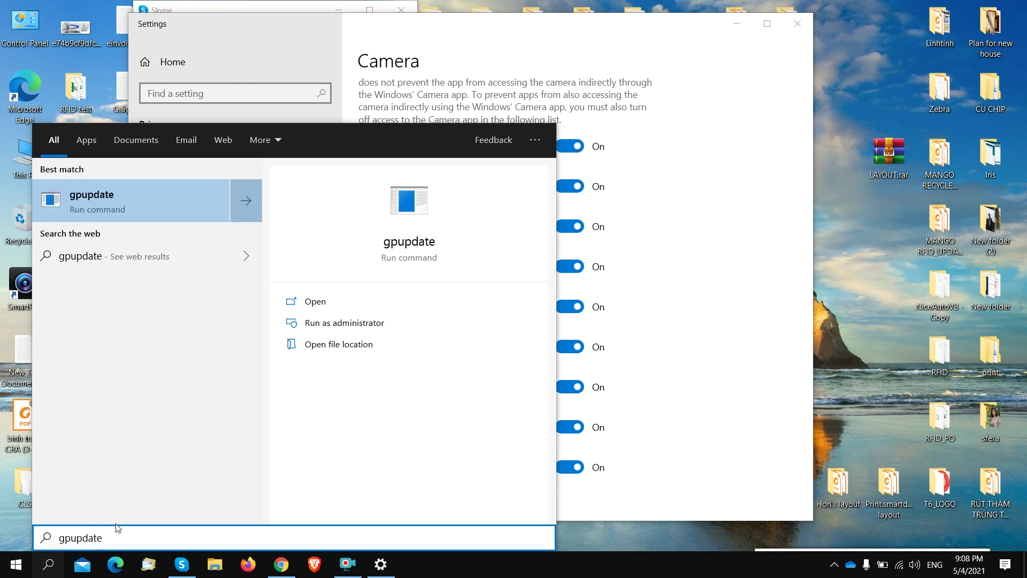
key("Return")
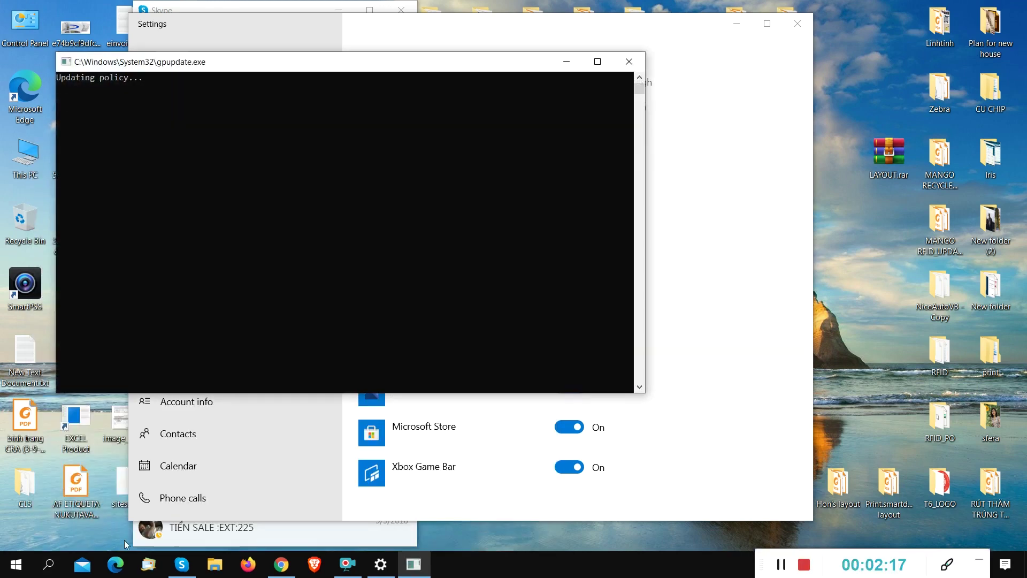
left_click_drag(454, 64, 620, 37)
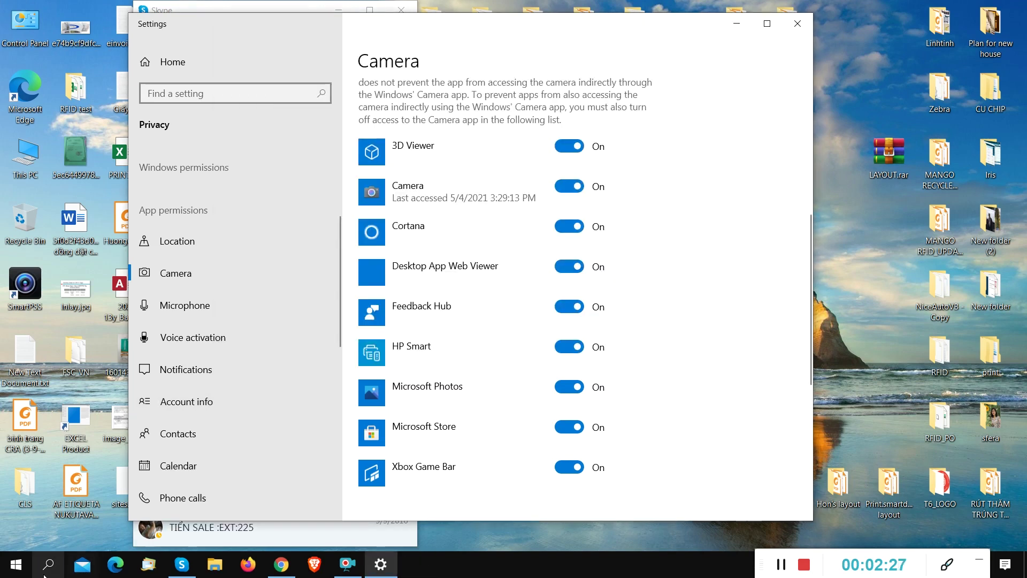
Relaunch Camera, which still finds no camera, and close it.
left_click(48, 564)
type("cam")
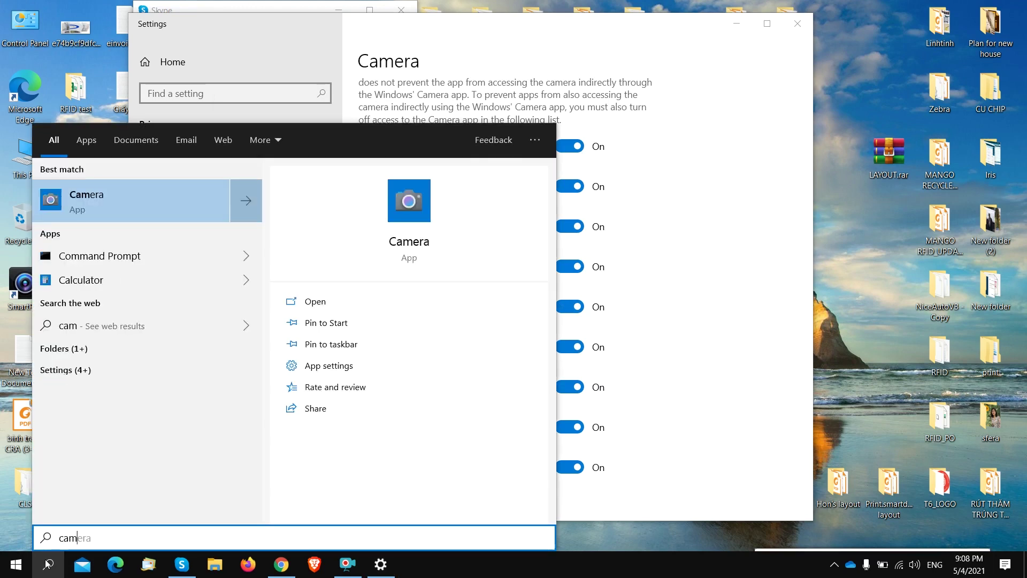
key("Return")
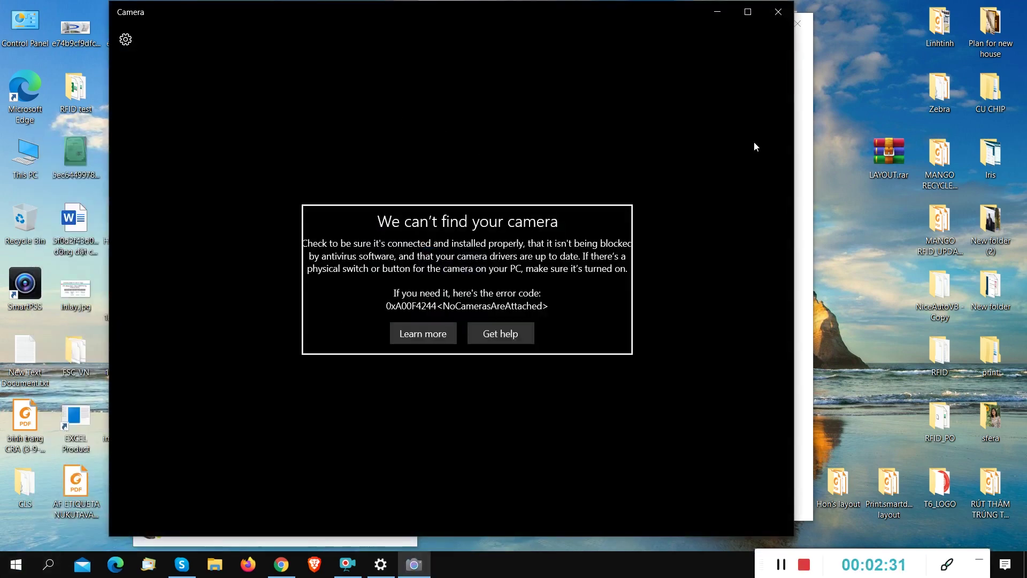
left_click(784, 14)
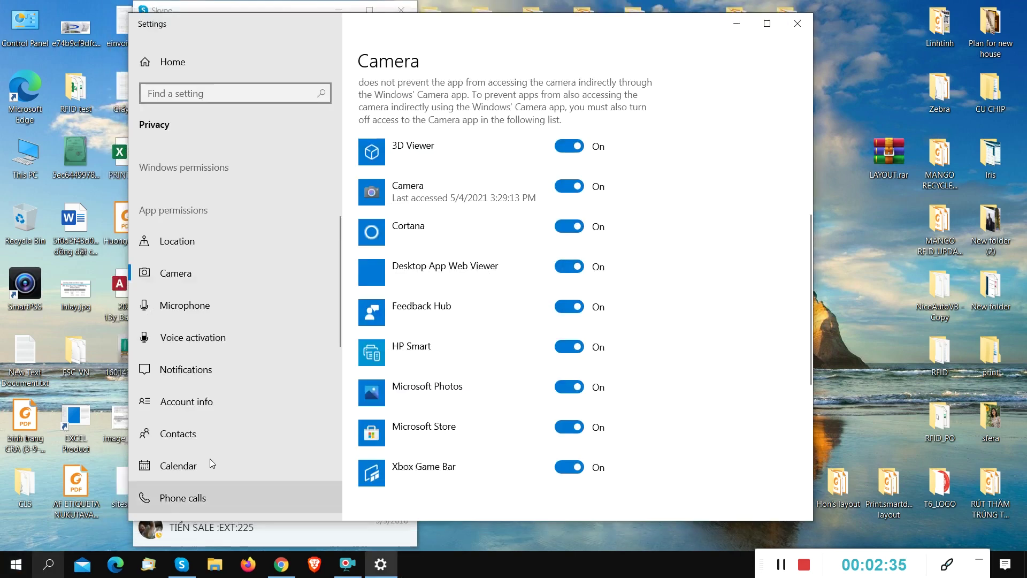
Close Settings, minimize Skype and bring up Windows search.
left_click(793, 24)
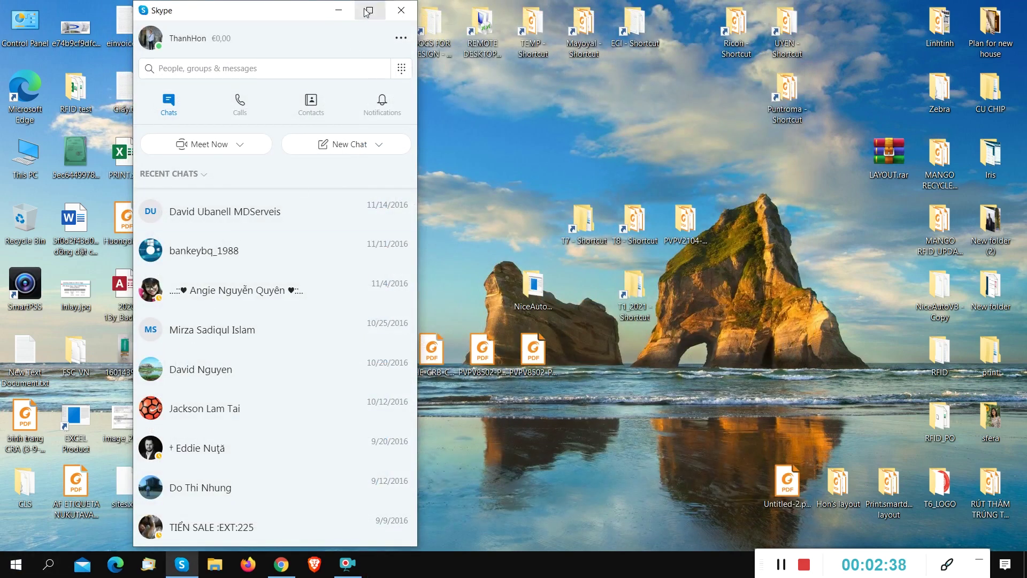
left_click(338, 10)
left_click(50, 563)
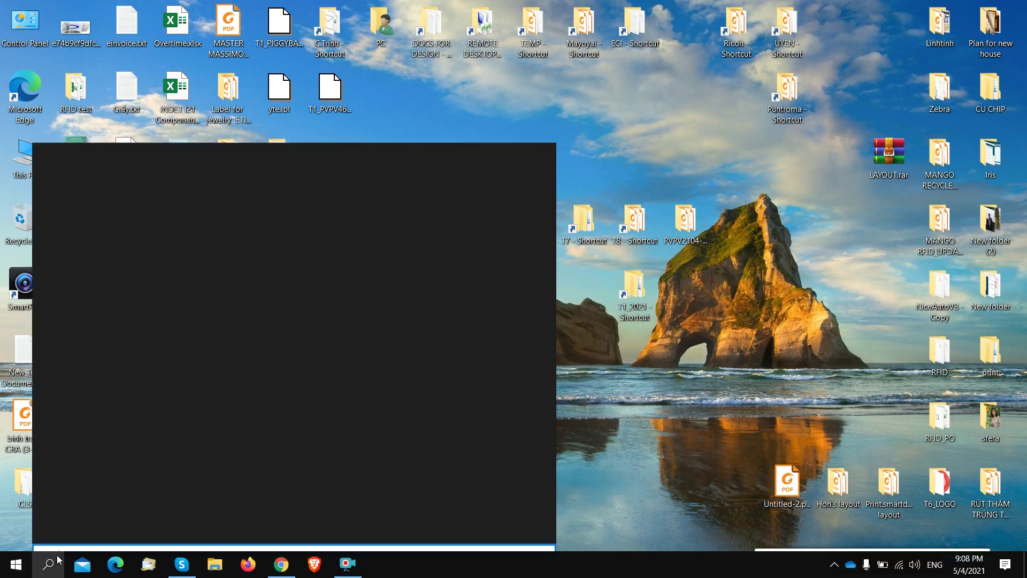
Reset the Camera app from its App settings page, confirm, and close Settings.
type("cam")
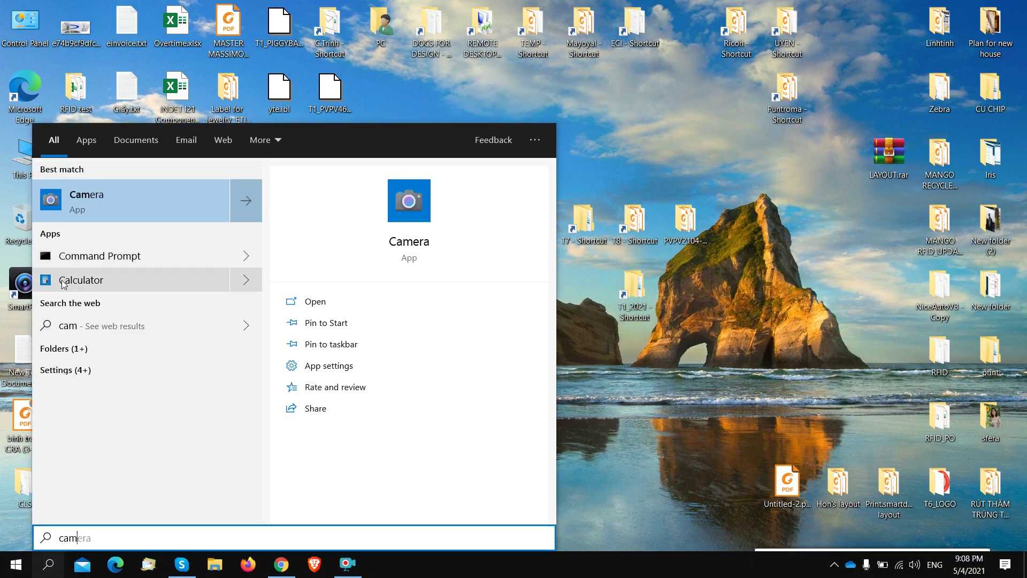
right_click(120, 199)
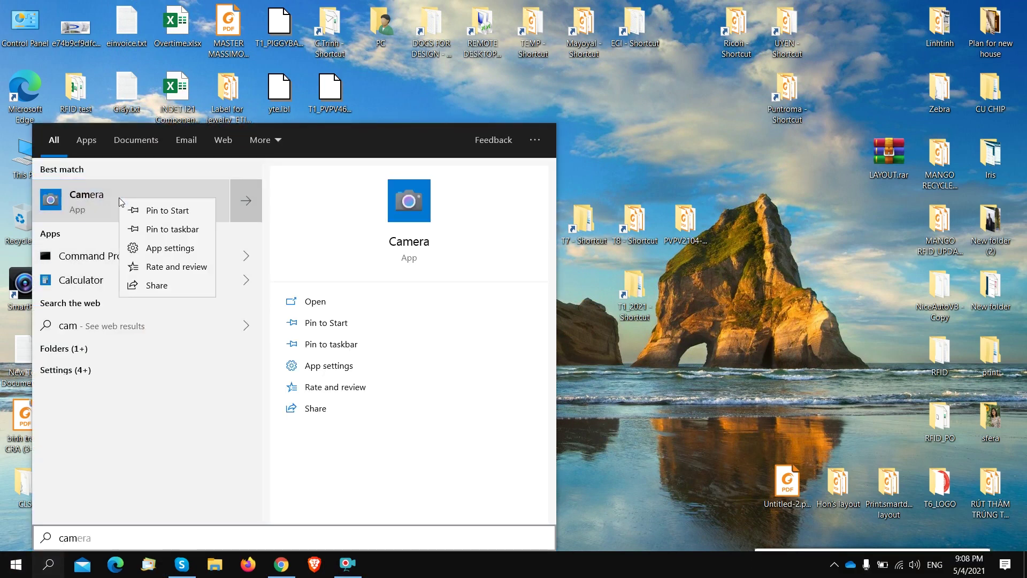
left_click(168, 249)
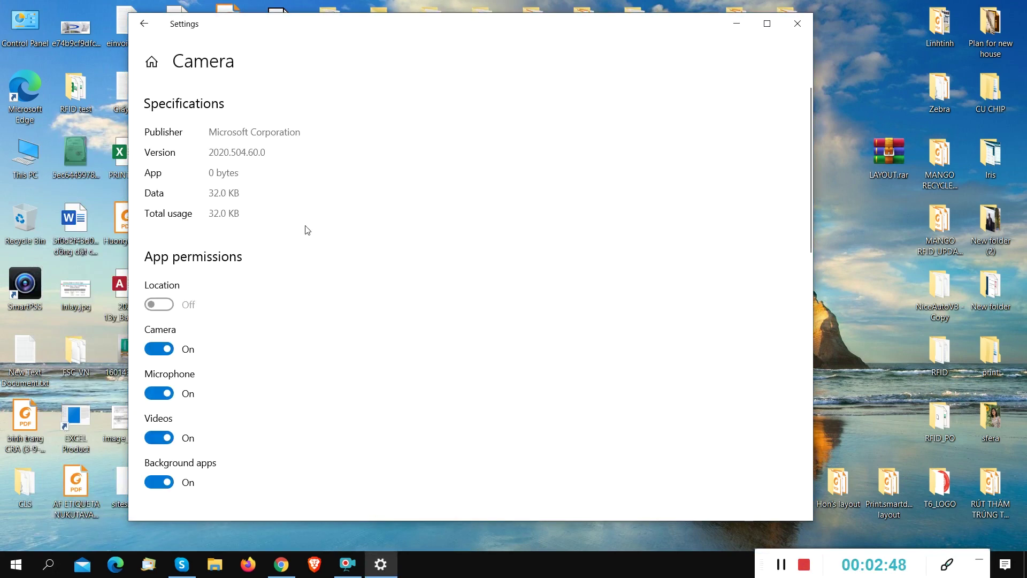
scroll(234, 310, "down", 7)
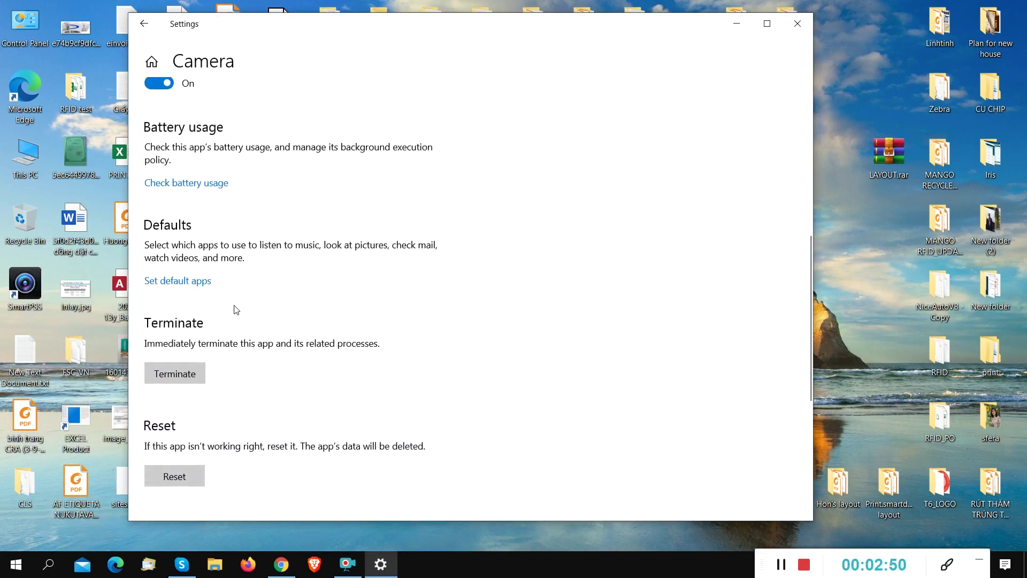
scroll(234, 310, "down", 5)
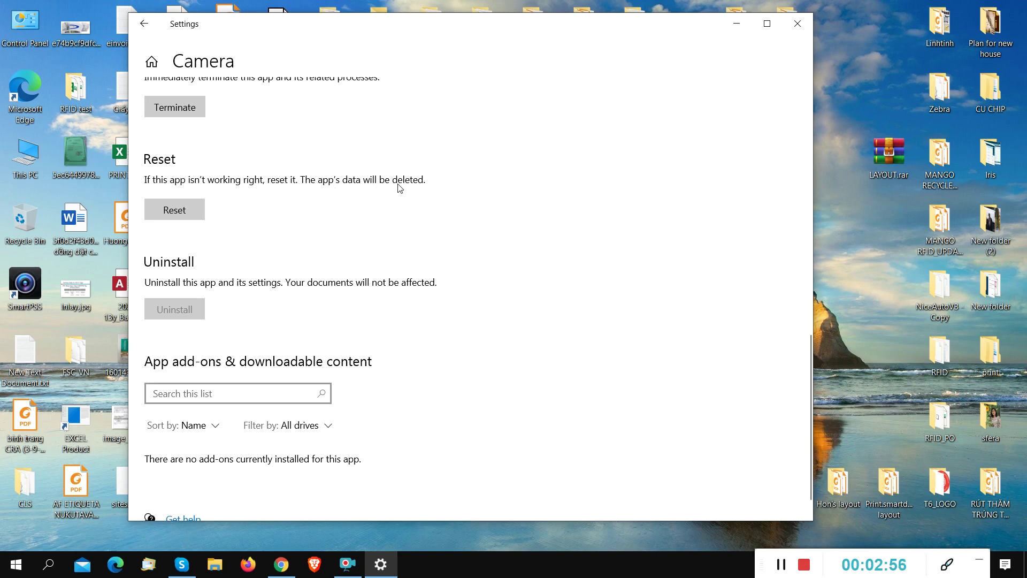
left_click(170, 210)
left_click(281, 182)
scroll(350, 222, "up", 10)
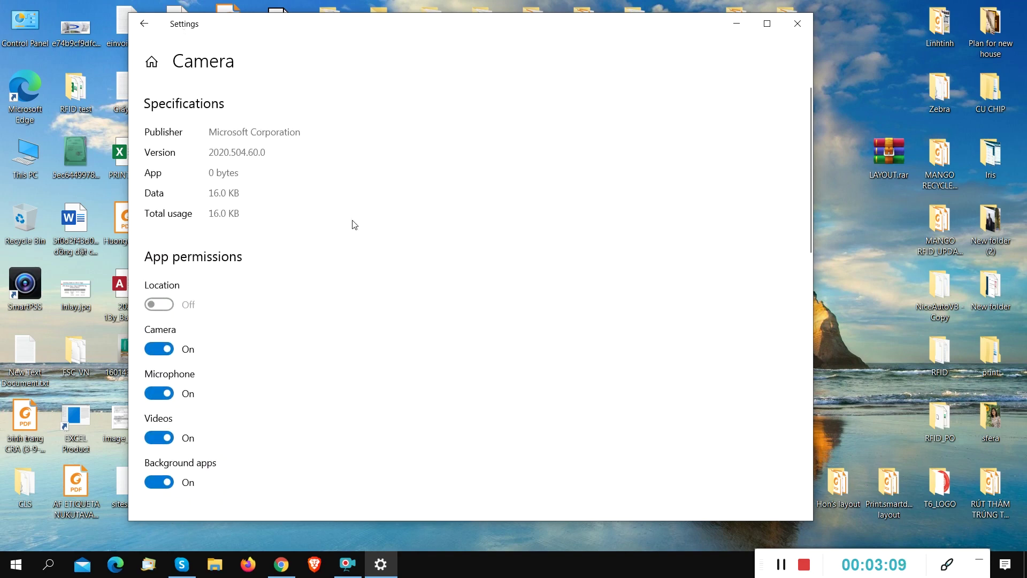
scroll(353, 226, "down", 10)
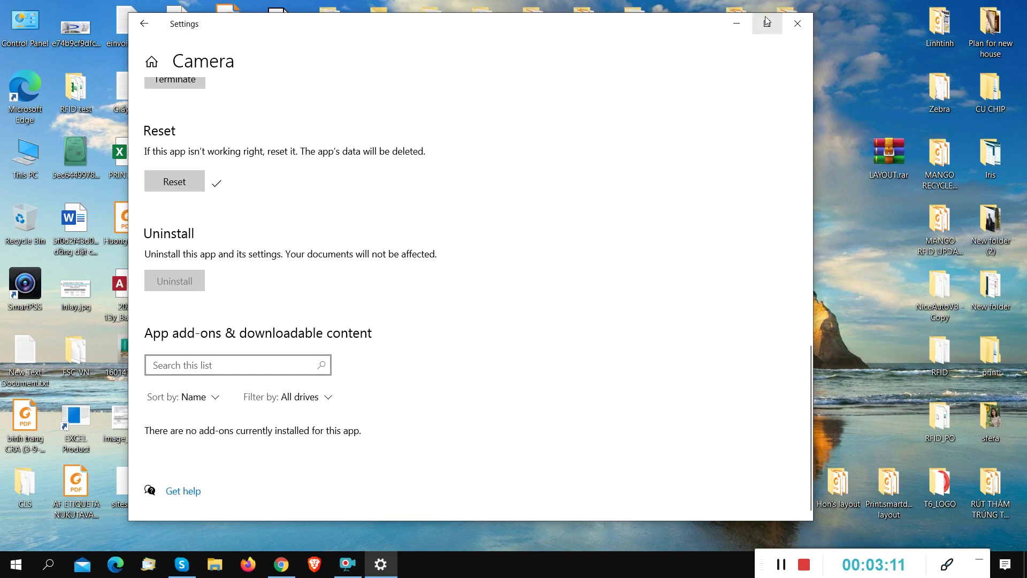
left_click(797, 22)
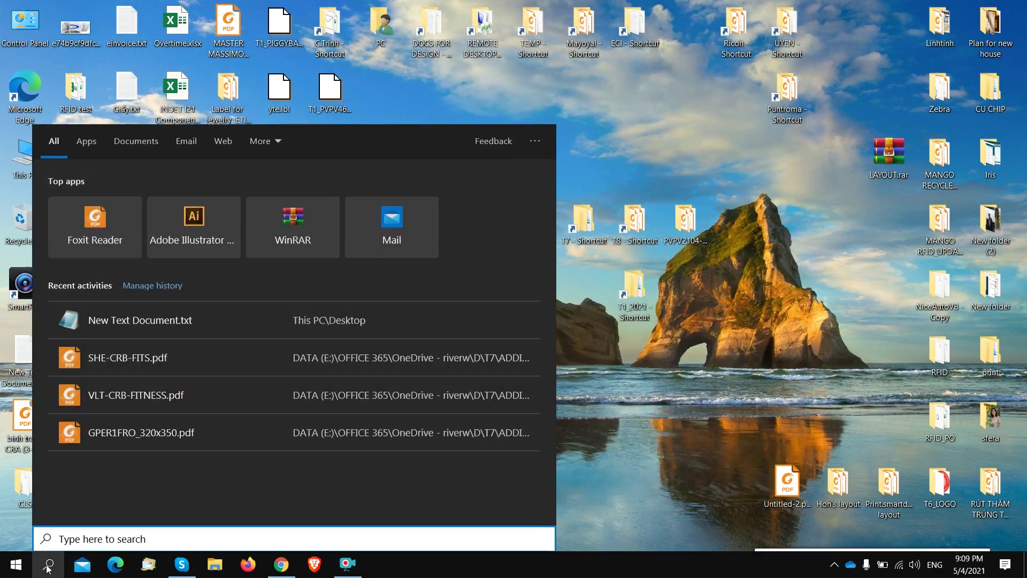
Relaunch Camera via search 'camera'; it still finds no camera, so close it.
type("camer")
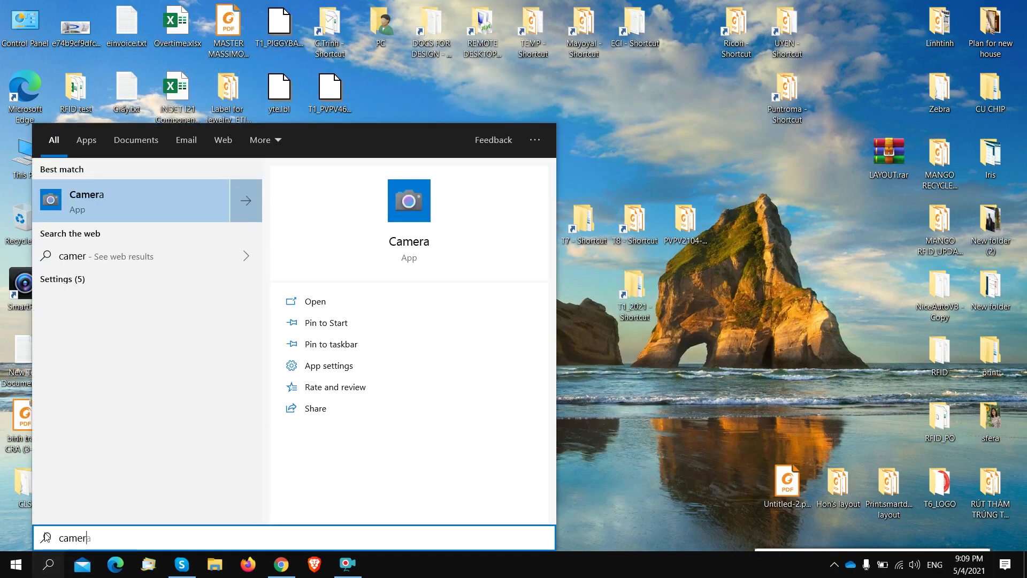
type("a")
key("Return")
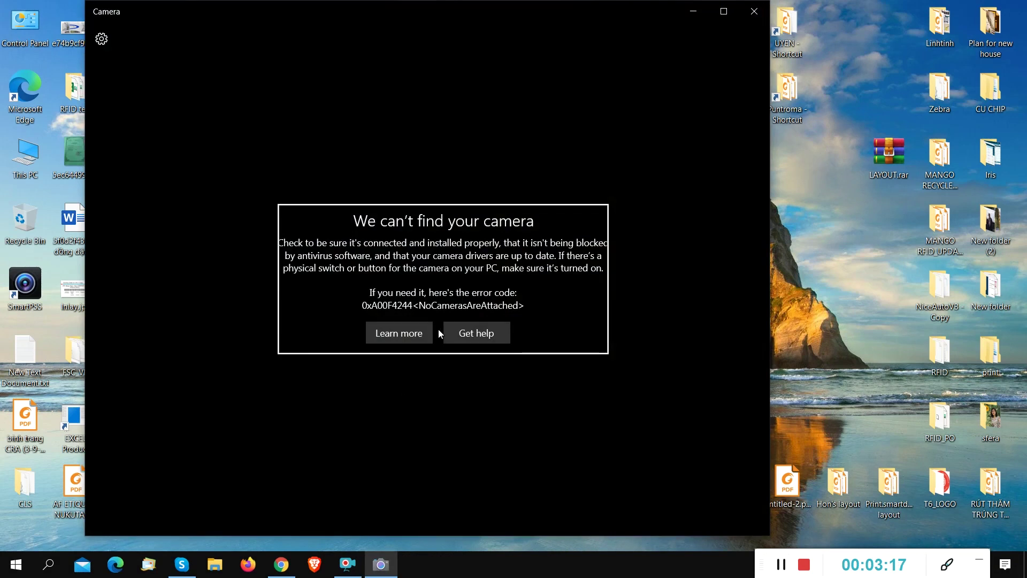
left_click(745, 15)
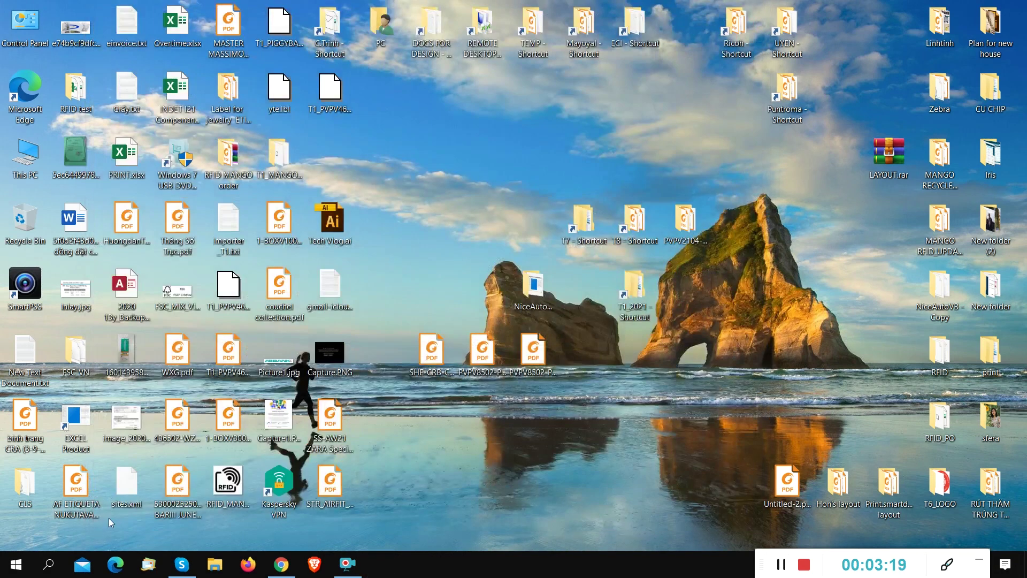
left_click(58, 565)
Run gpupdate, relaunch Camera via a 'cam' search, see its no-camera error, and close it.
type("gpu")
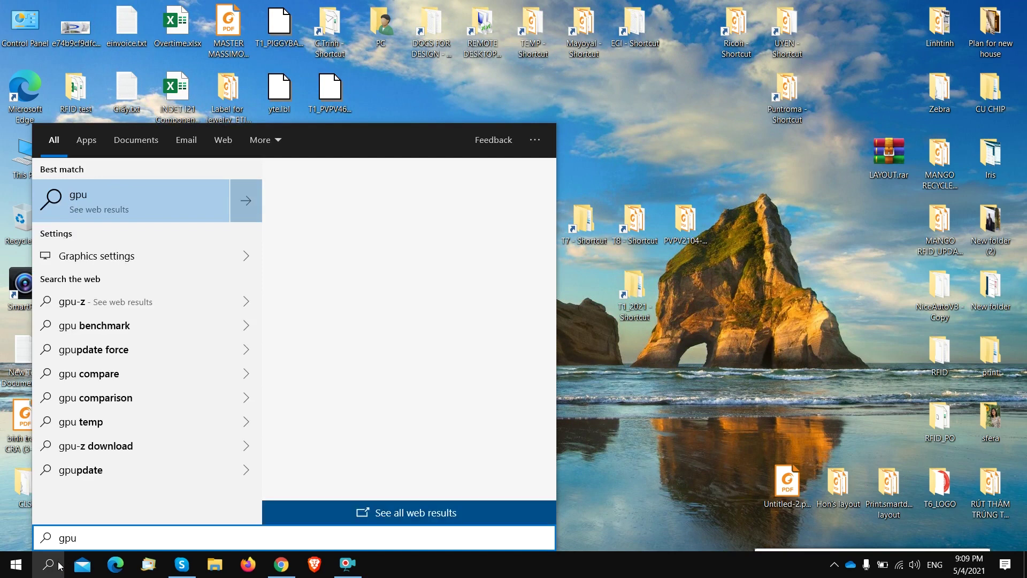
type("pdate")
key("Return")
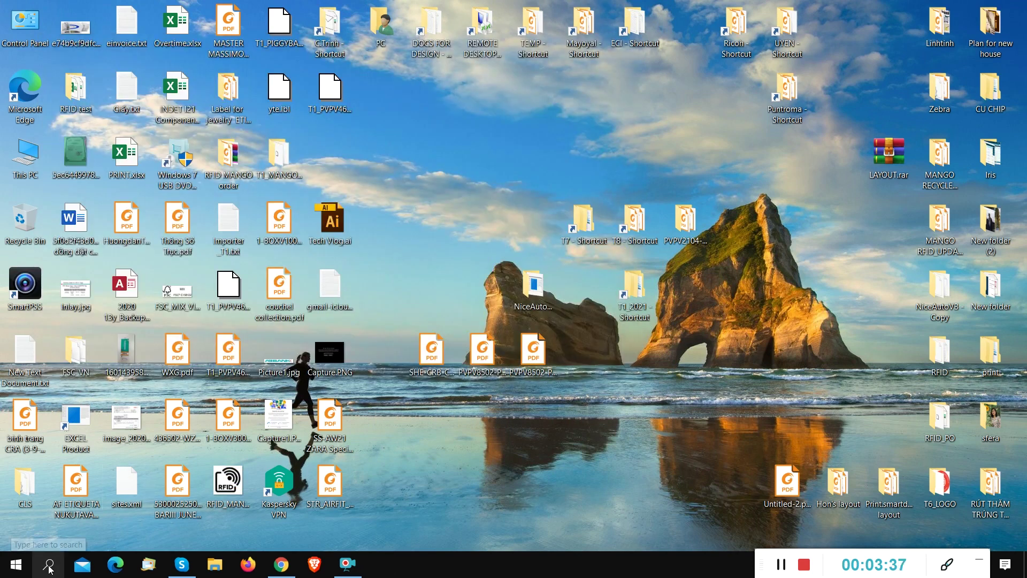
left_click(48, 567)
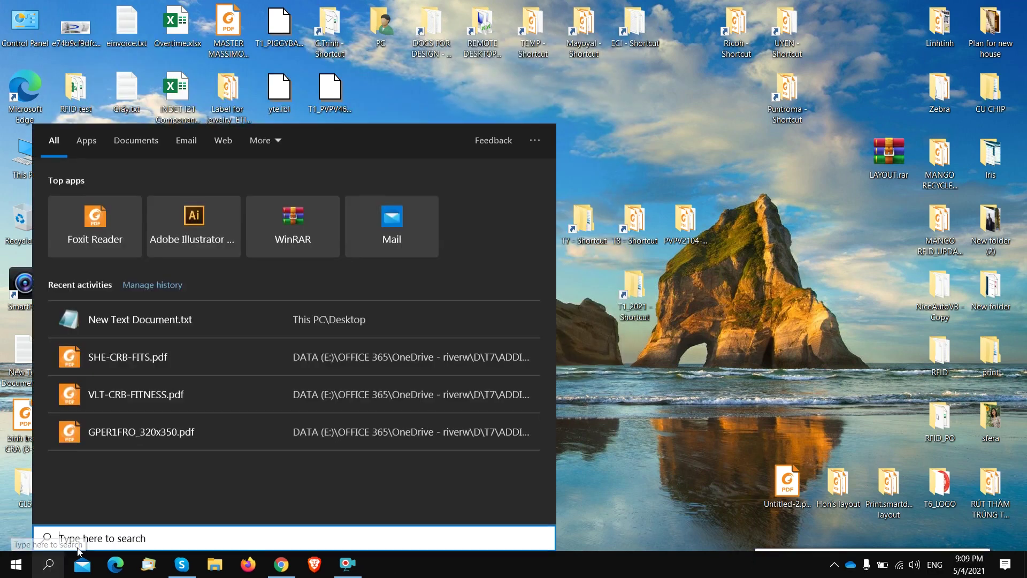
type("cam")
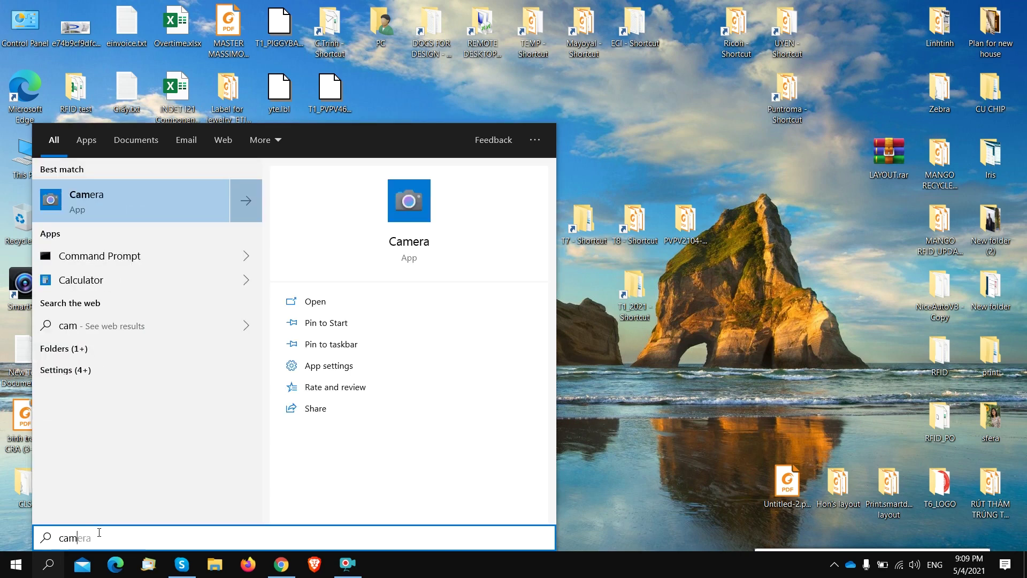
key("Return")
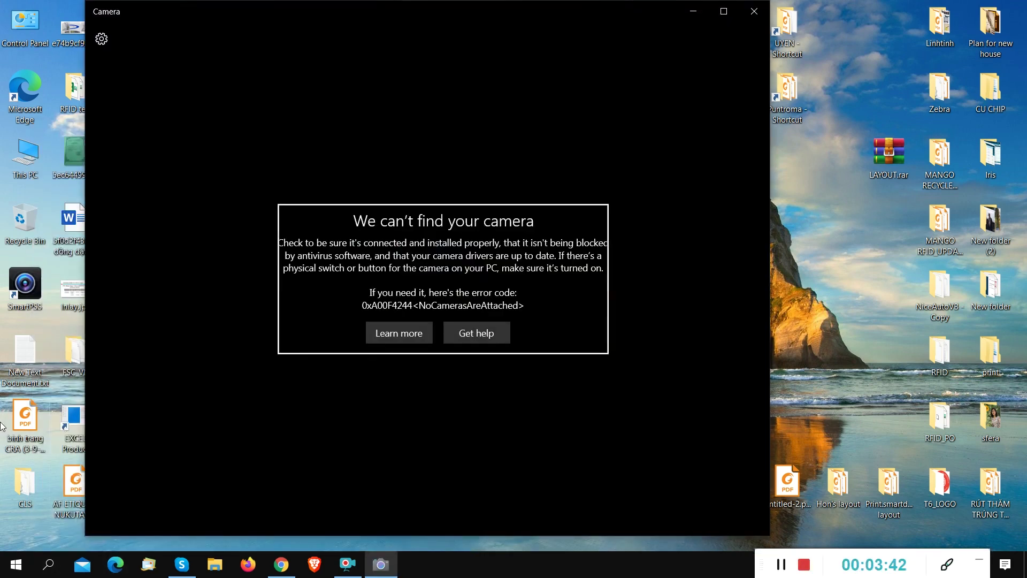
left_click(753, 13)
Open and dismiss the taskbar search, then start a new search.
left_click(50, 564)
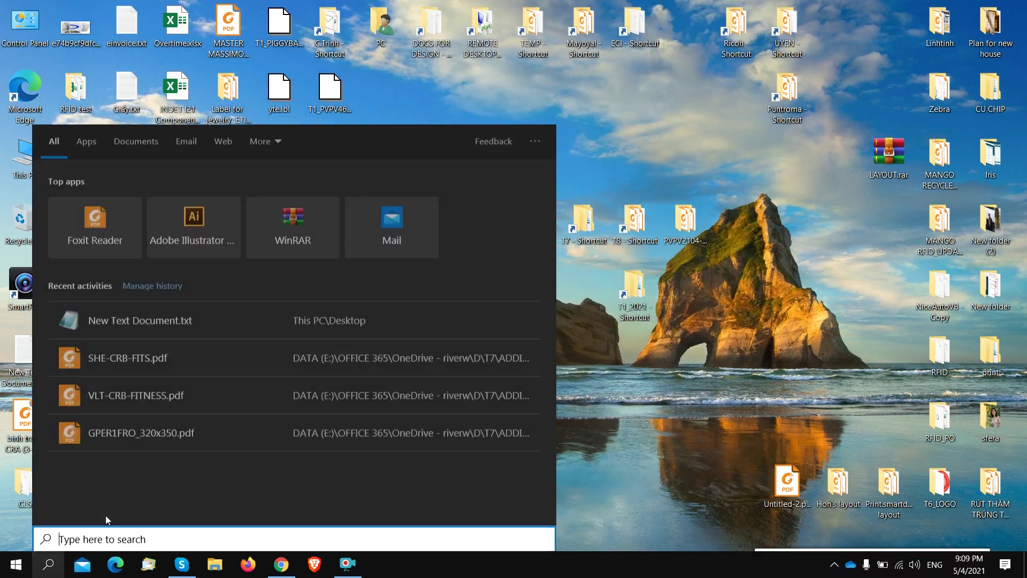
key("Escape")
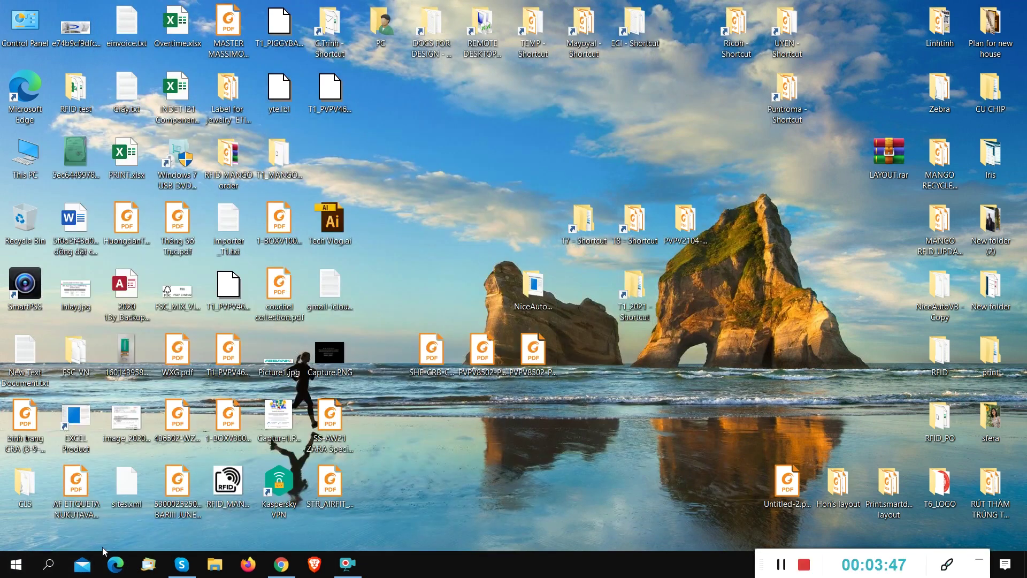
left_click(48, 564)
Search 'device', open Device Manager from the results, and start a hardware scan.
type("de")
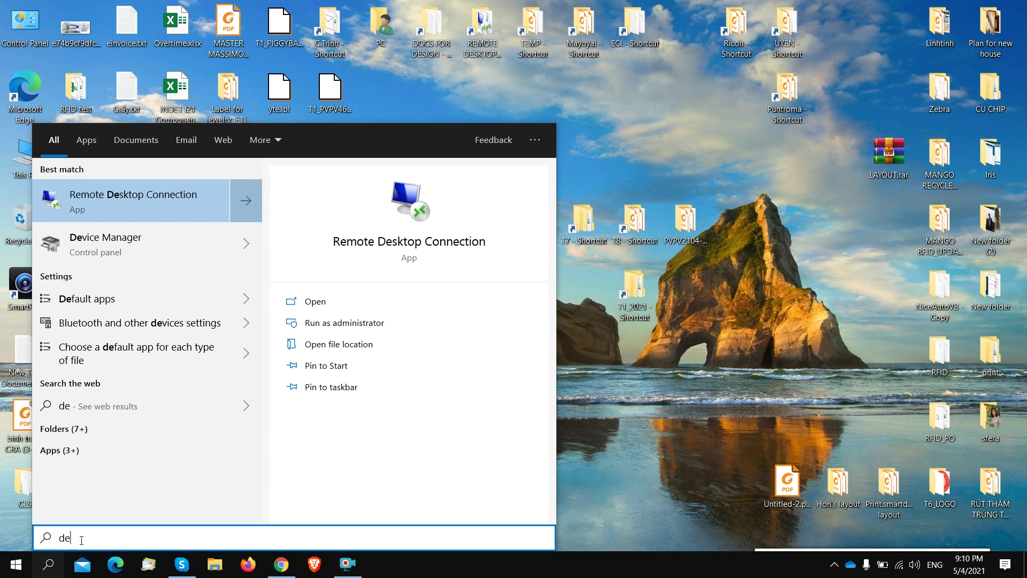
type("vice")
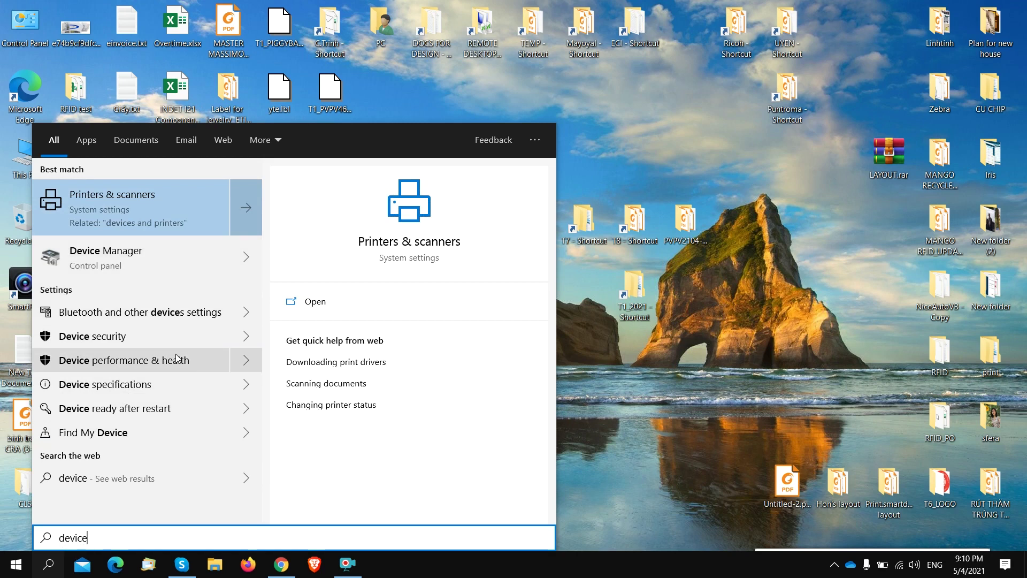
left_click(133, 254)
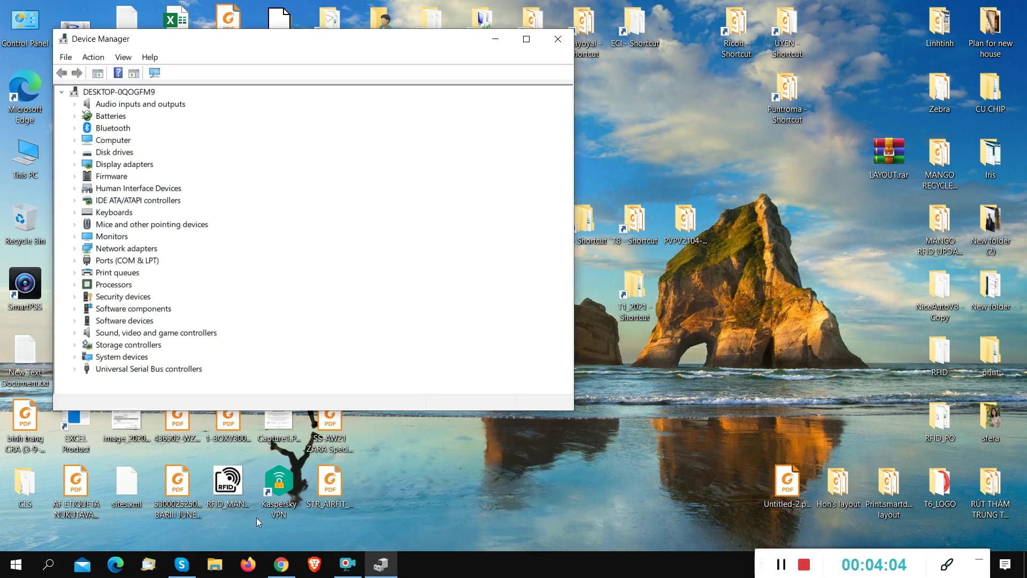
left_click(156, 73)
Centre and maximize Device Manager, then scan for hardware changes.
left_click_drag(204, 47, 473, 100)
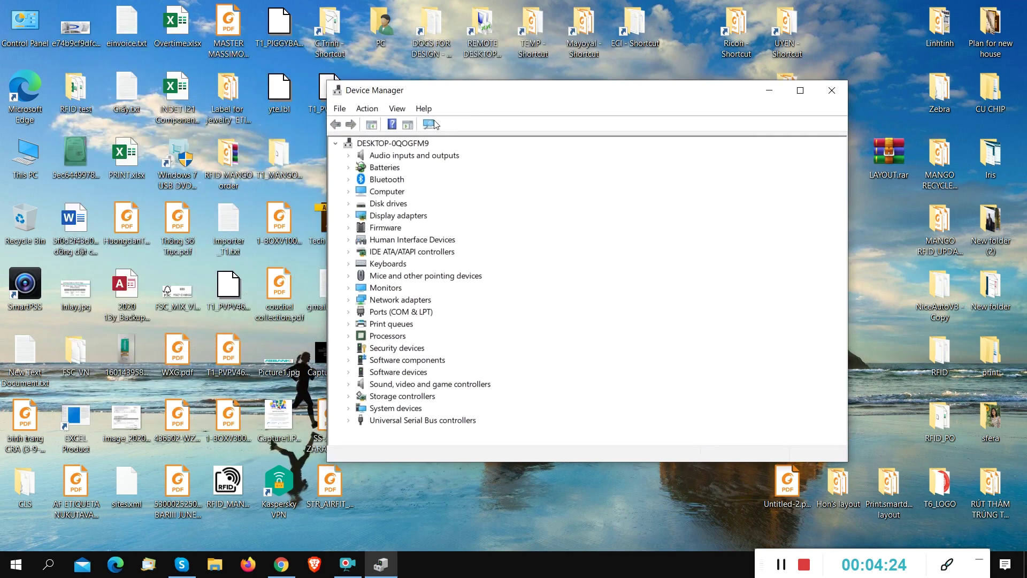
left_click(795, 91)
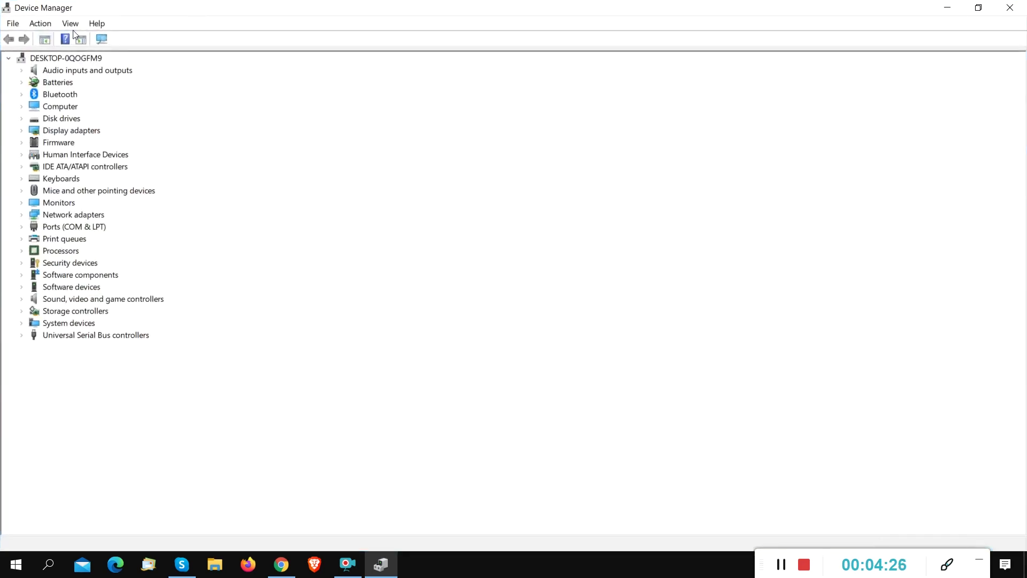
left_click(102, 40)
Expand Audio inputs and outputs and confirm the Realtek microphone's properties report it working.
left_click(53, 204)
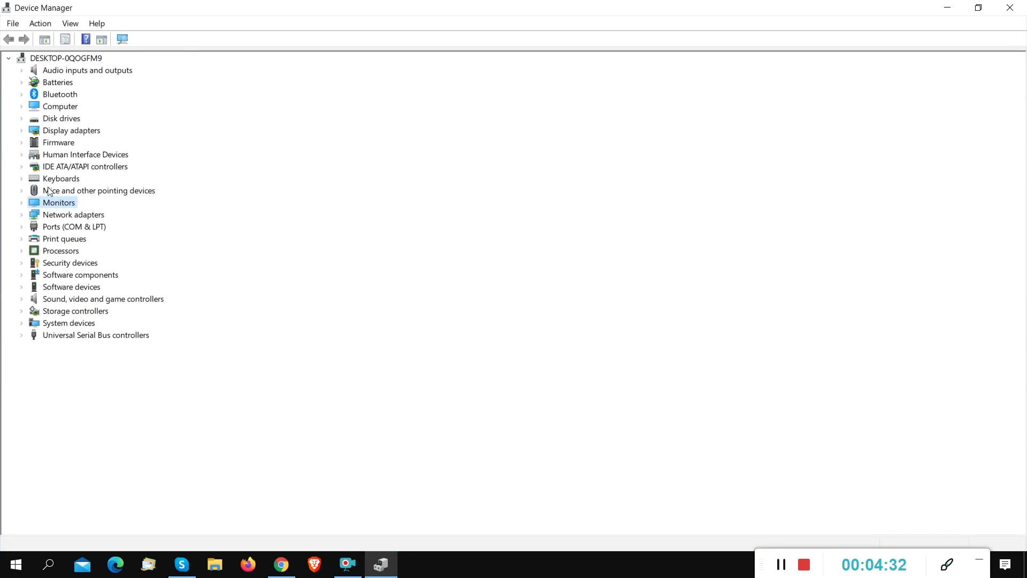
left_click(54, 192)
left_click(60, 226)
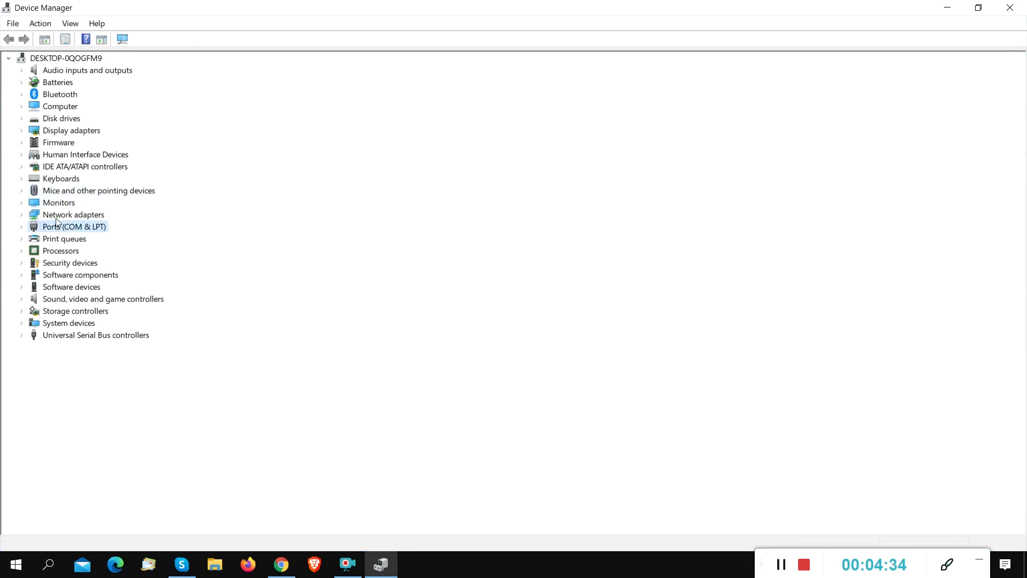
left_click(62, 215)
left_click(63, 166)
left_click(62, 131)
left_click(60, 105)
left_click(58, 94)
left_click(61, 71)
double_click(60, 71)
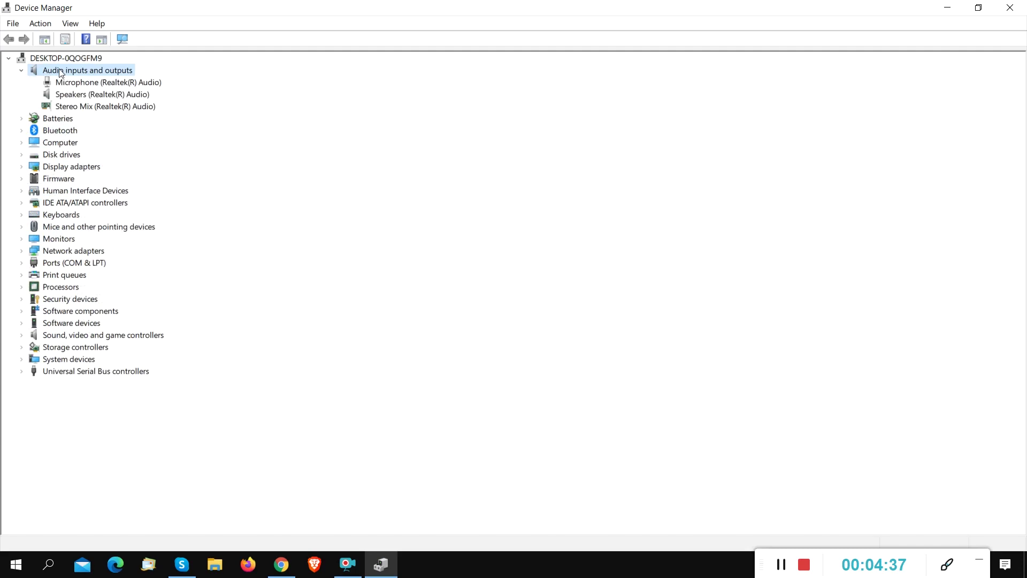
double_click(110, 85)
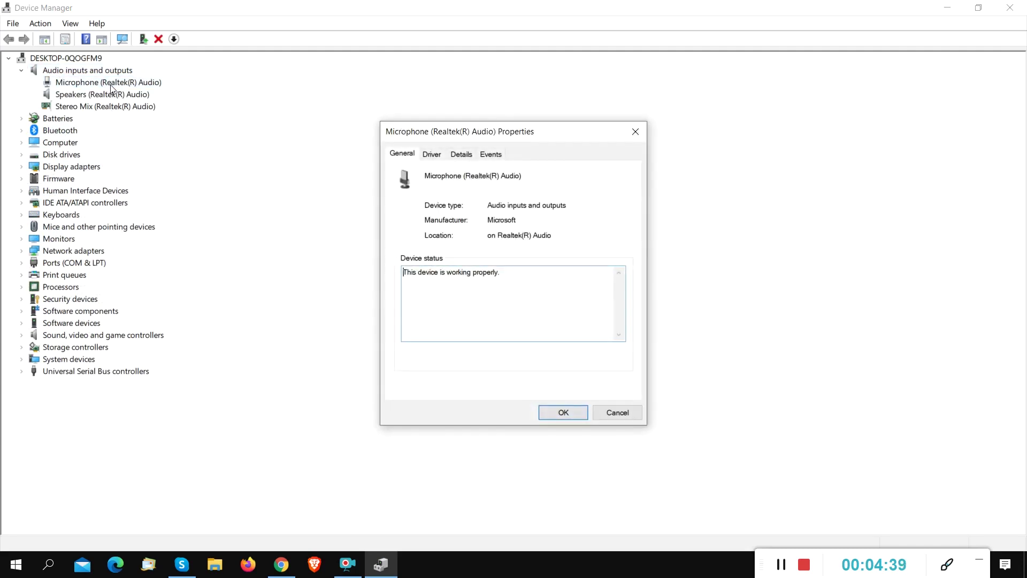
left_click(635, 132)
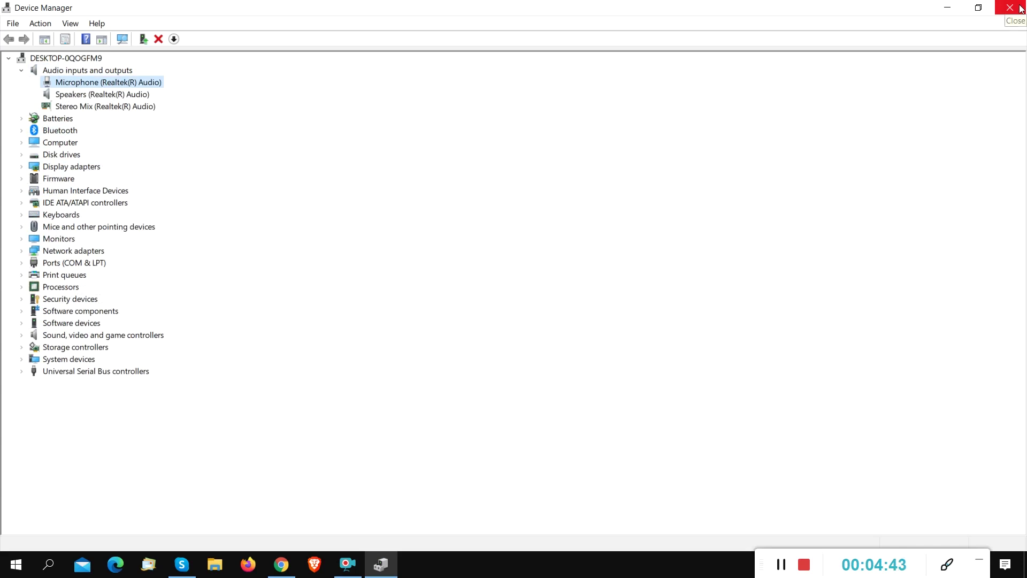
Restore Device Manager, collapse Audio inputs and outputs, and minimize the window.
left_click(979, 8)
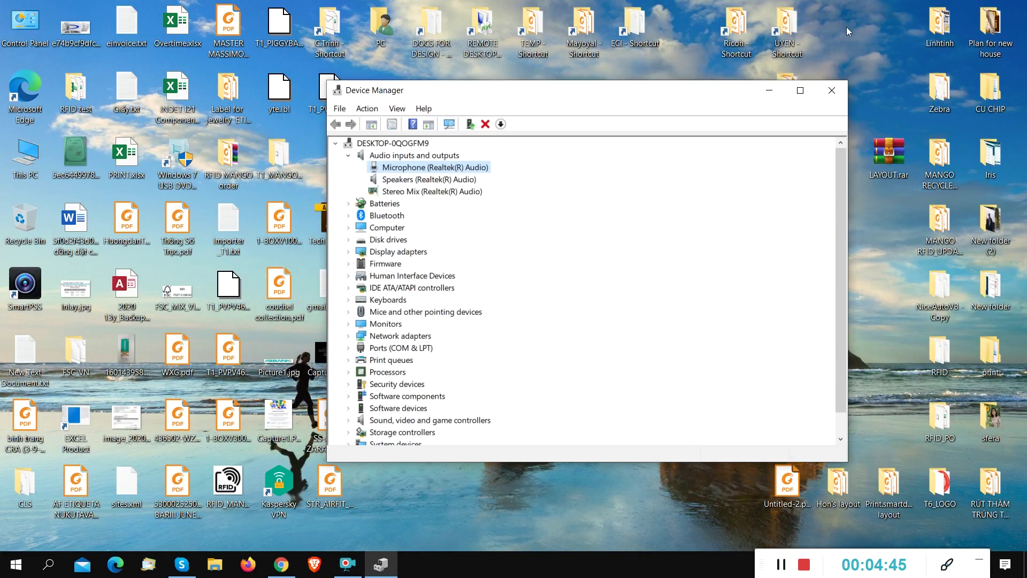
left_click(348, 156)
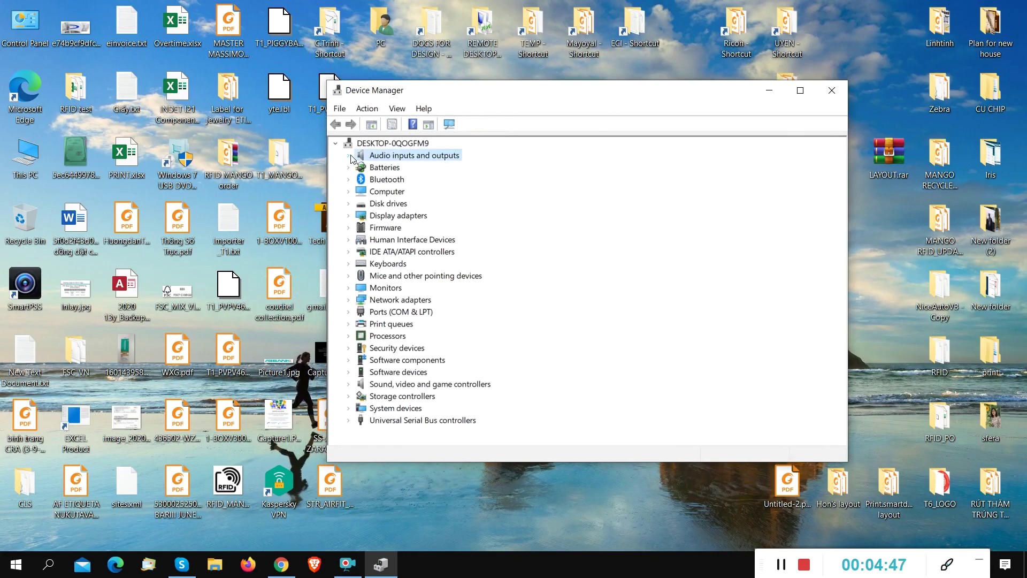
left_click(769, 90)
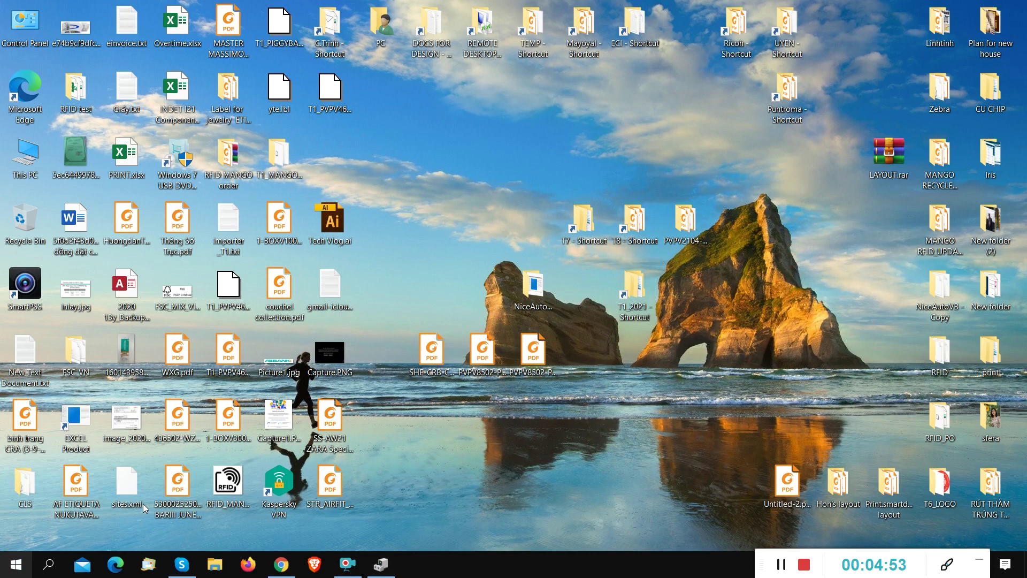
Launch Registry Editor by searching 'regedit'.
left_click(48, 564)
type("re")
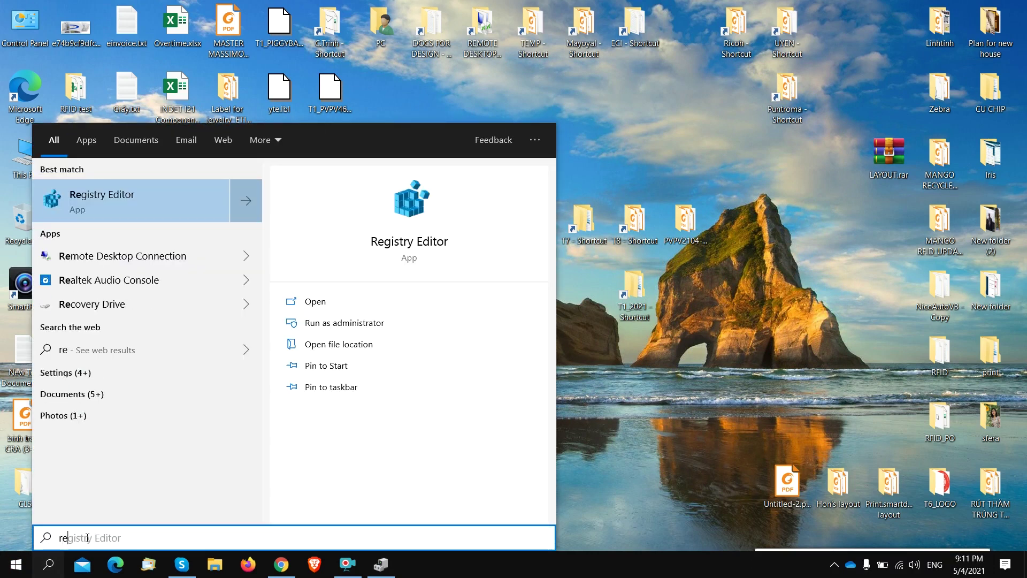
type("gedit")
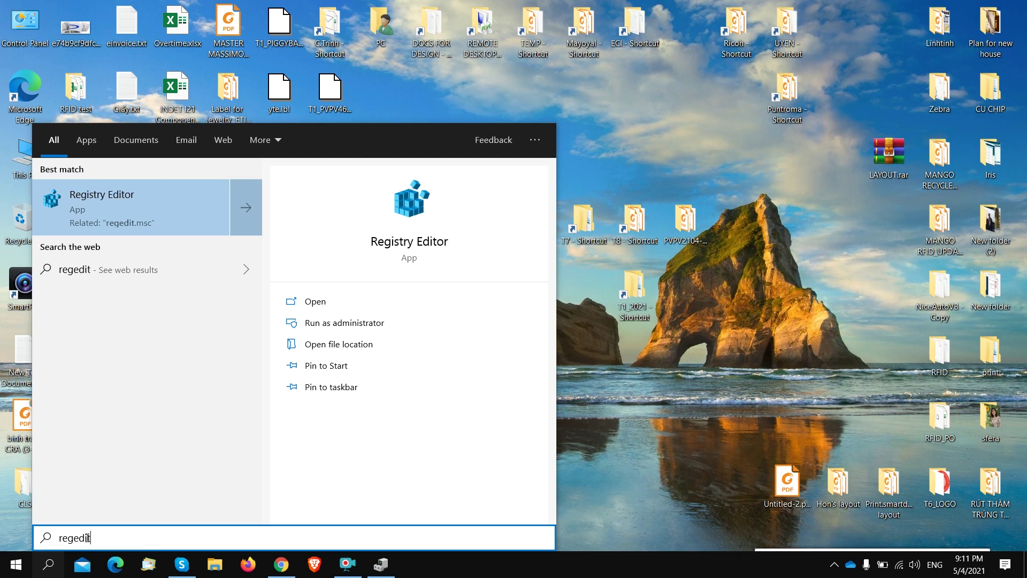
key("Return")
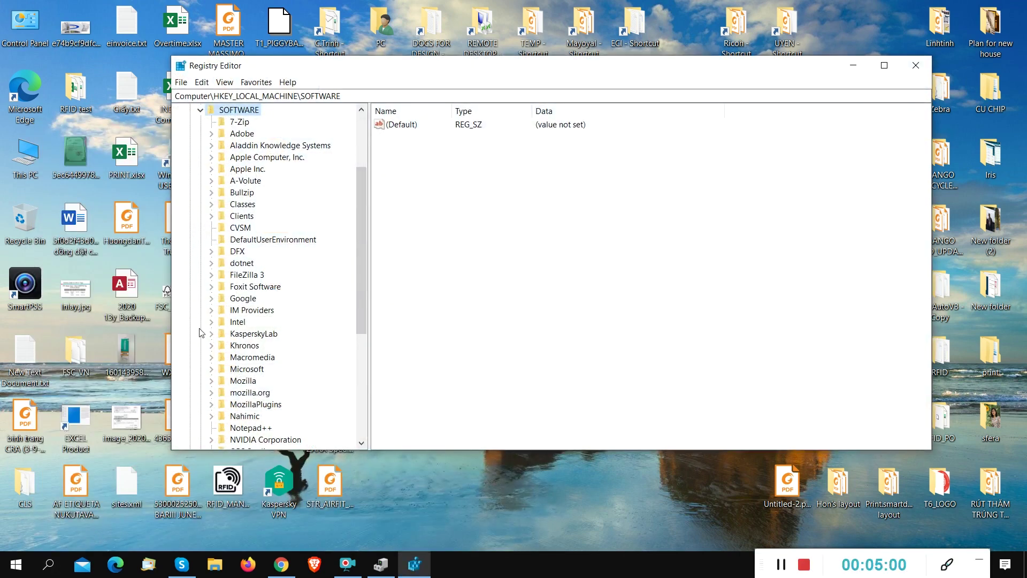
Collapse the tree to the root keys, maximize Registry Editor, and widen the key pane.
left_click(200, 110)
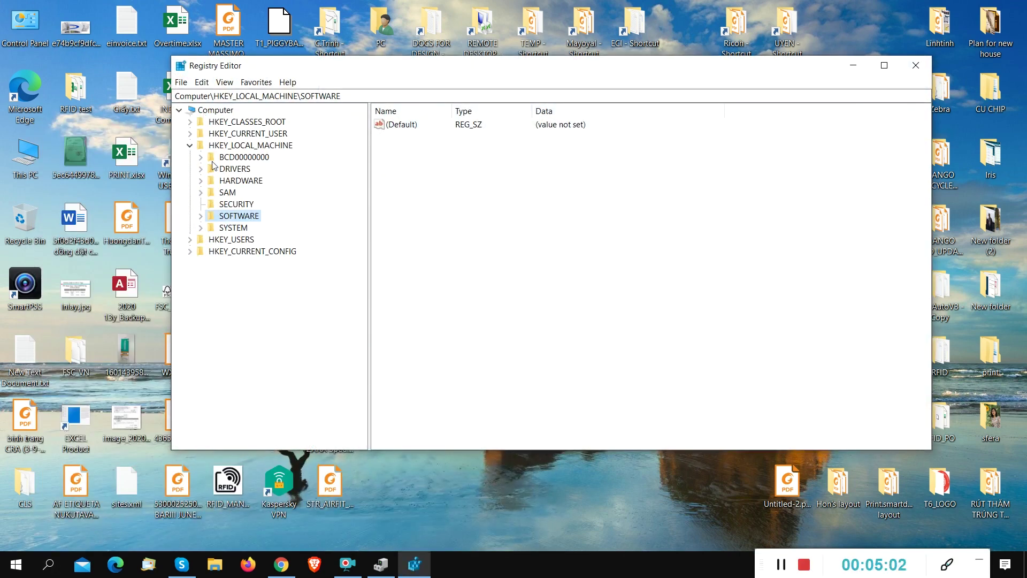
left_click(190, 146)
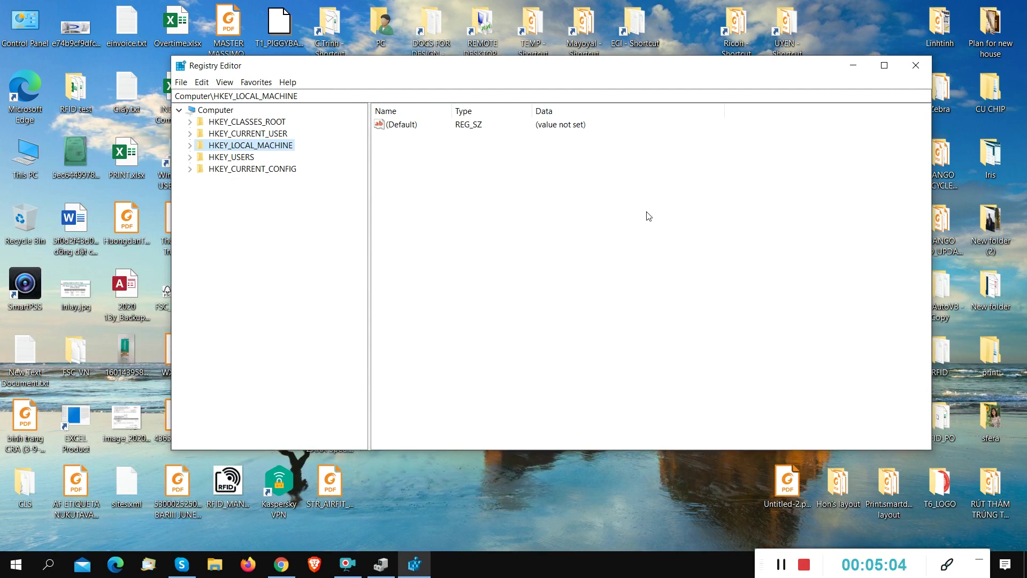
left_click_drag(491, 67, 448, 38)
left_click(840, 36)
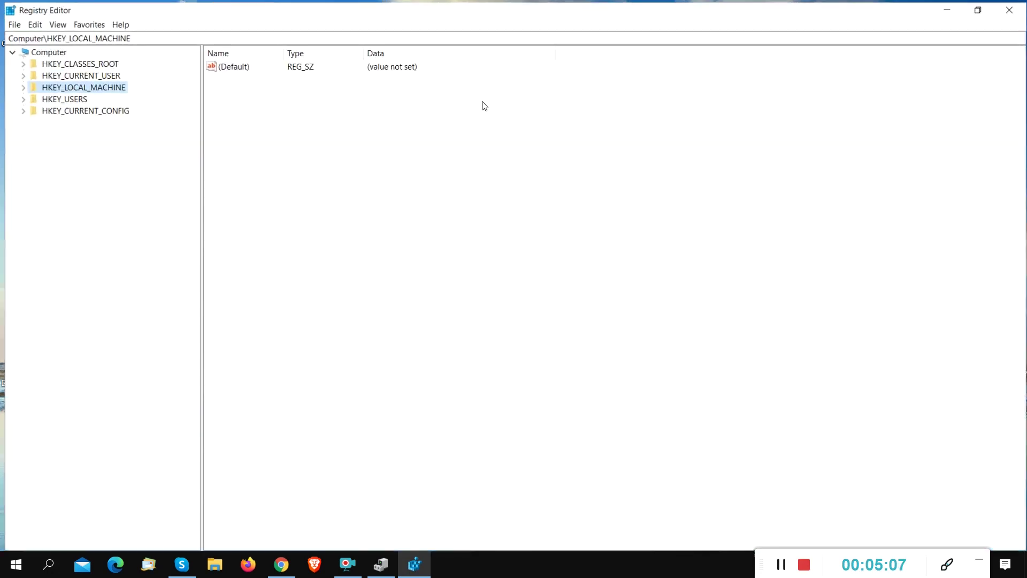
left_click_drag(198, 227, 373, 248)
Expand HKEY_LOCAL_MACHINE\SOFTWARE\WOW6432Node in the key tree.
left_click(19, 85)
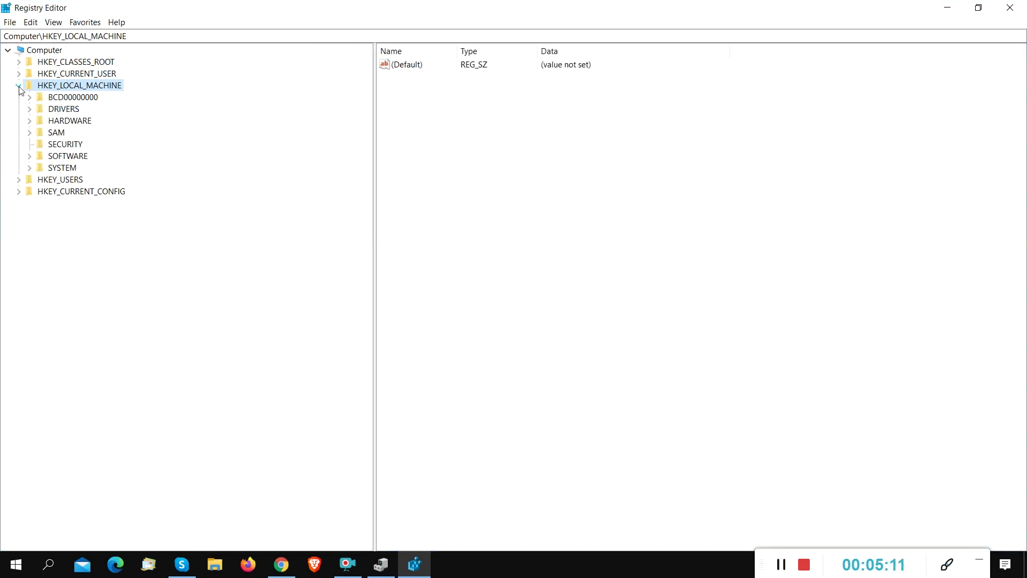
double_click(64, 155)
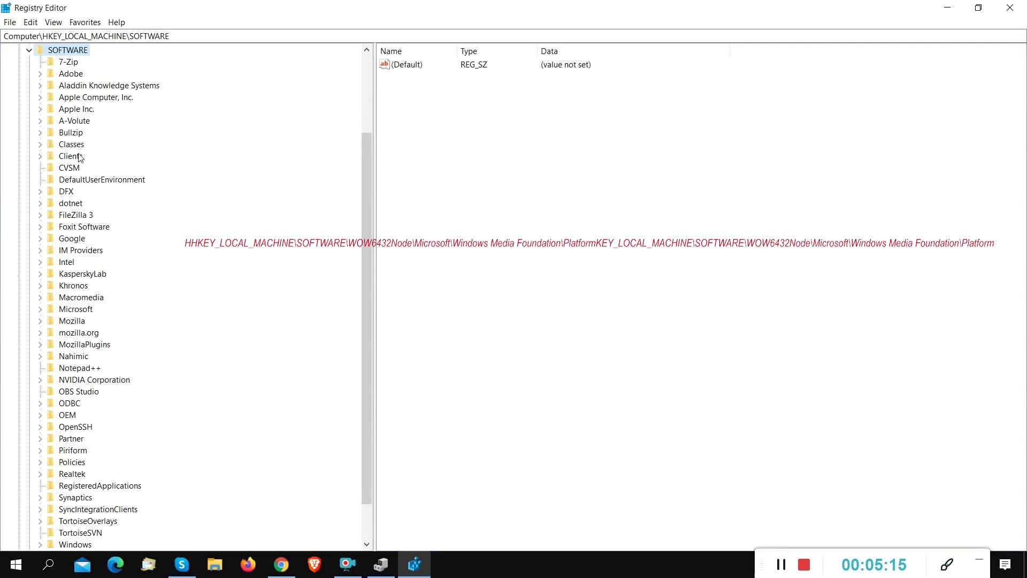
scroll(169, 245, "down", 2)
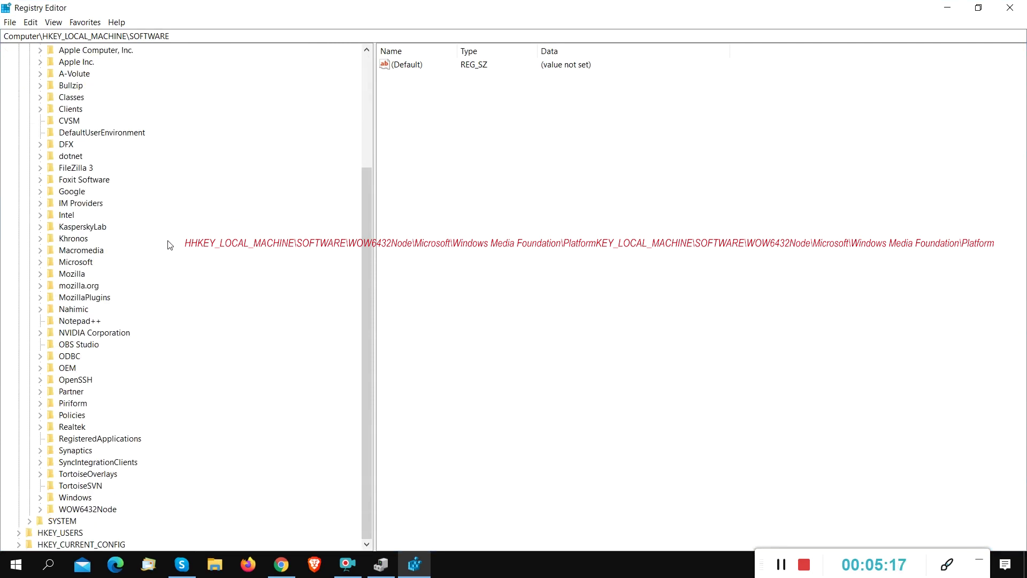
double_click(88, 509)
left_click(89, 508)
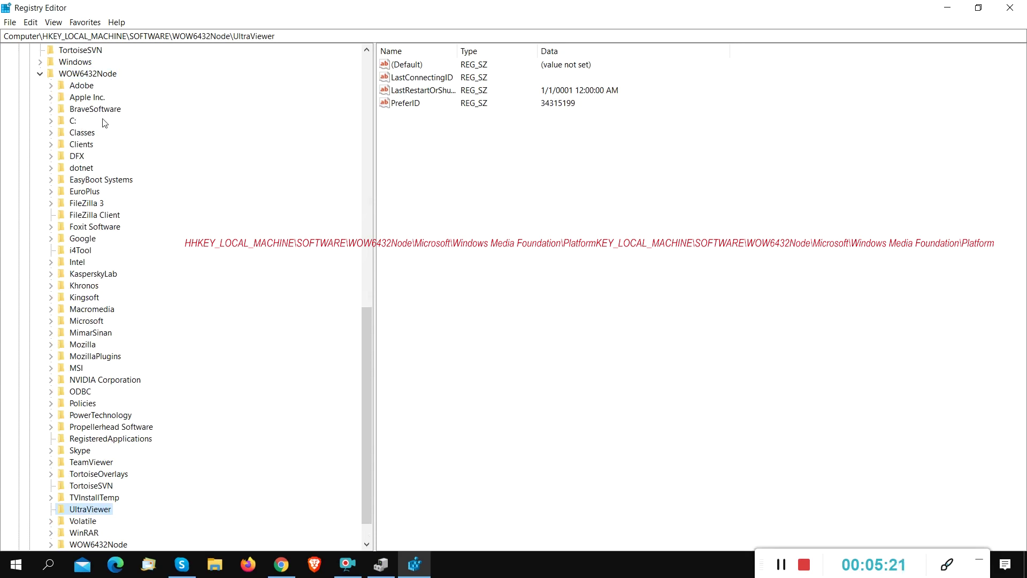
left_click(87, 73)
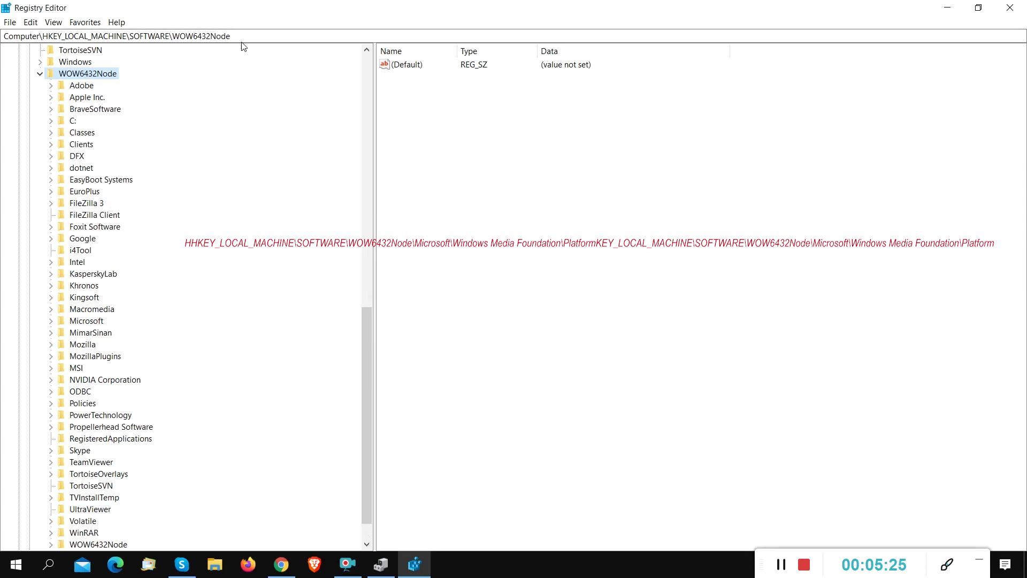
scroll(238, 357, "down", 1)
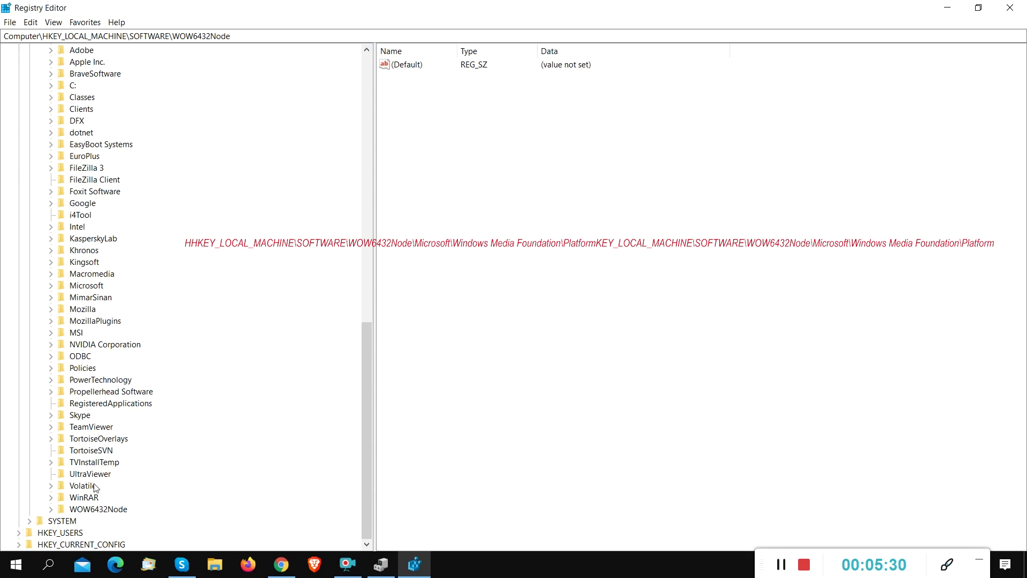
Expand Microsoft\Windows Media Foundation and open its Platform key.
double_click(86, 287)
scroll(154, 137, "down", 7)
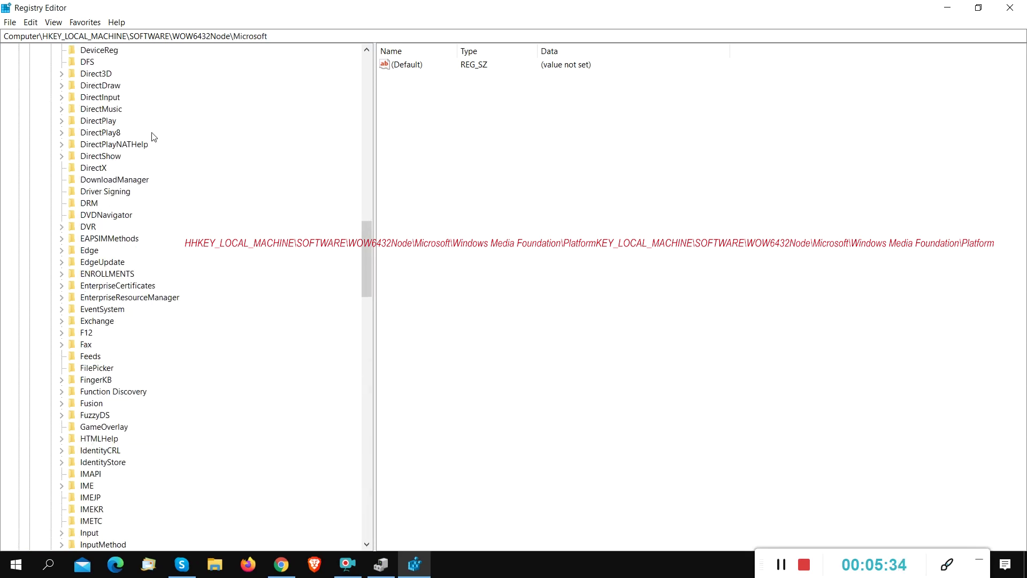
scroll(154, 136, "down", 17)
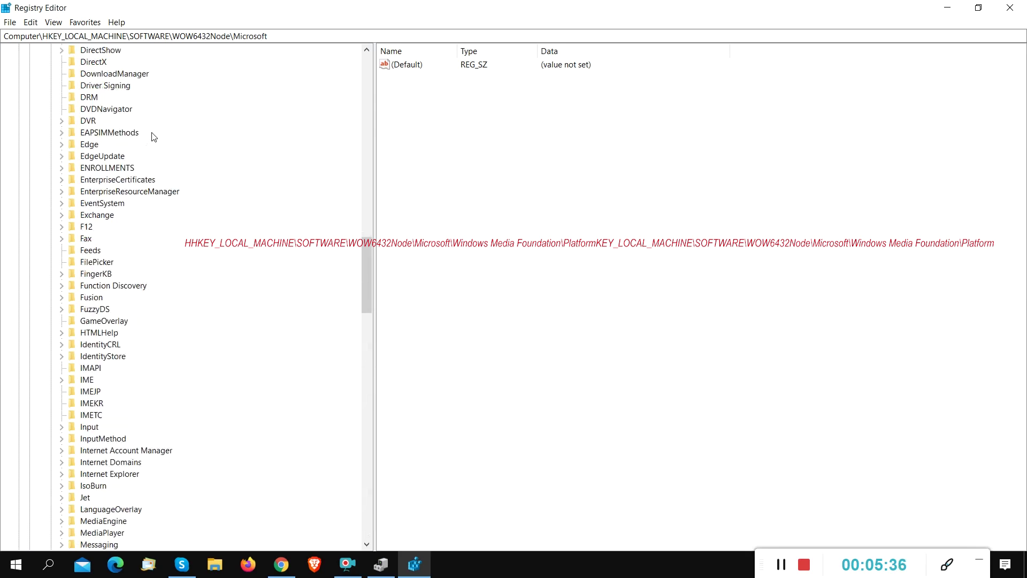
scroll(171, 171, "down", 20)
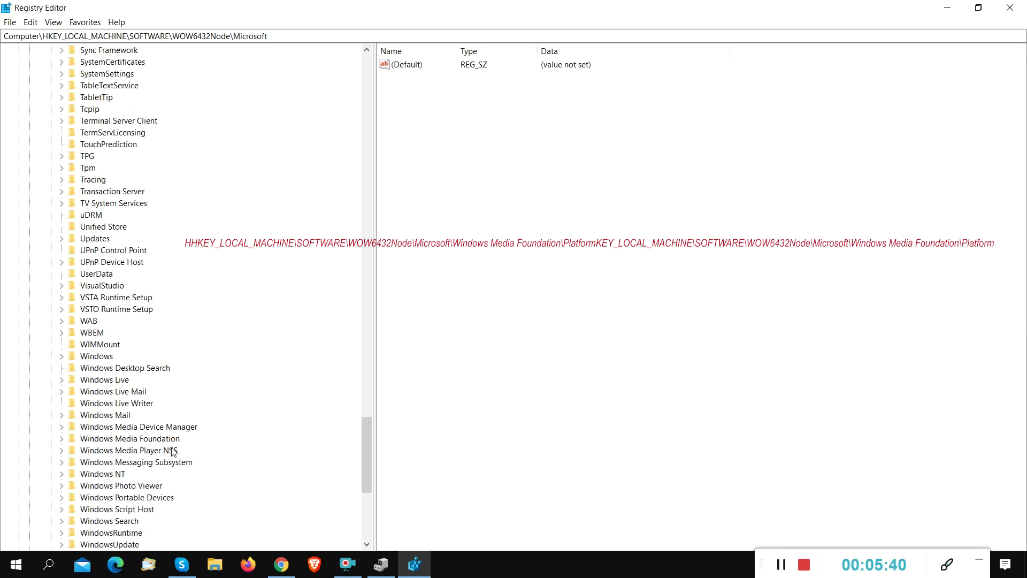
double_click(153, 439)
scroll(227, 422, "down", 2)
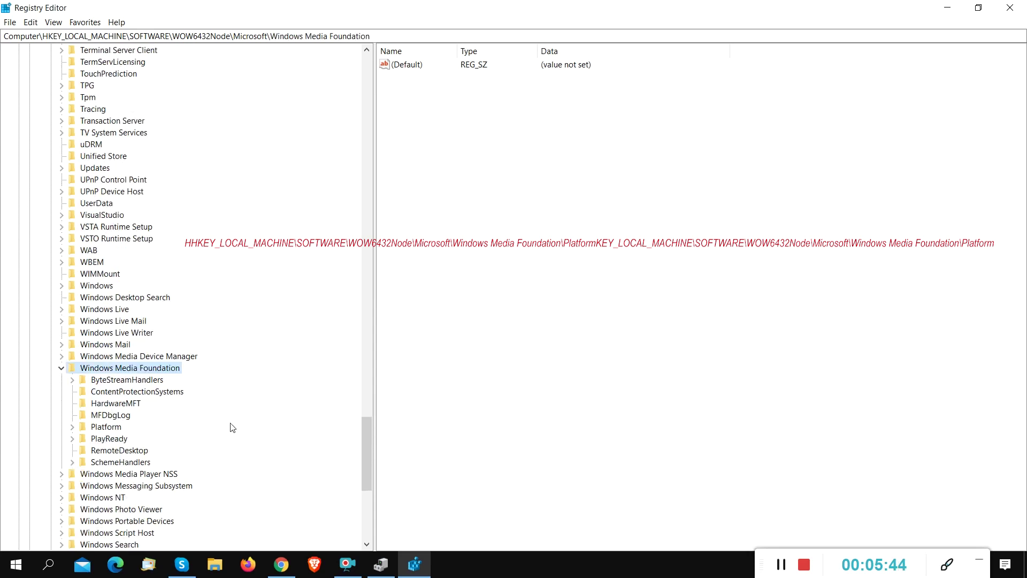
double_click(109, 427)
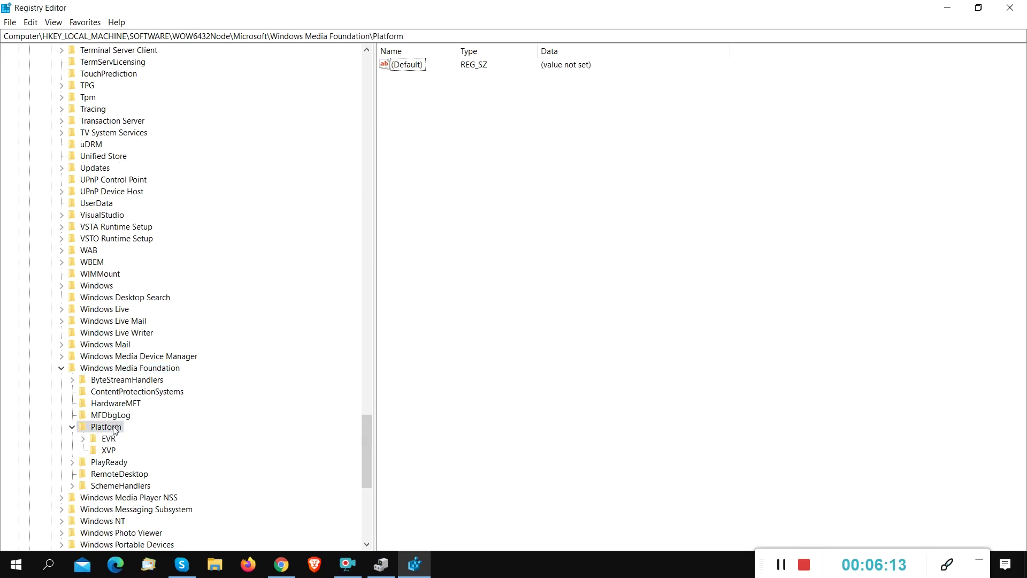
Create a QWORD (64-bit) value named EnableFrameServerMode in Platform and widen the Name column.
right_click(413, 111)
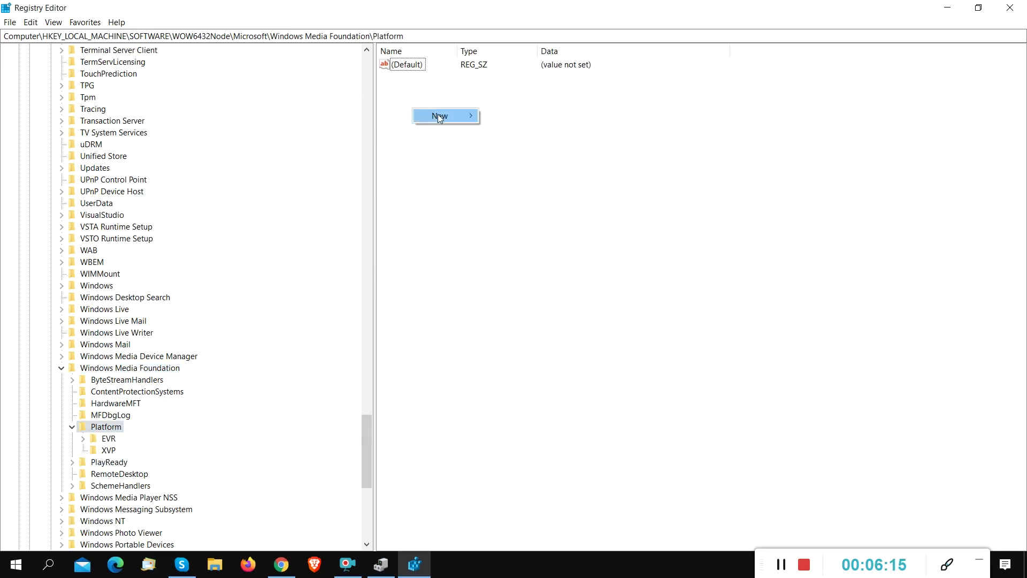
mouse_move(437, 116)
left_click(554, 172)
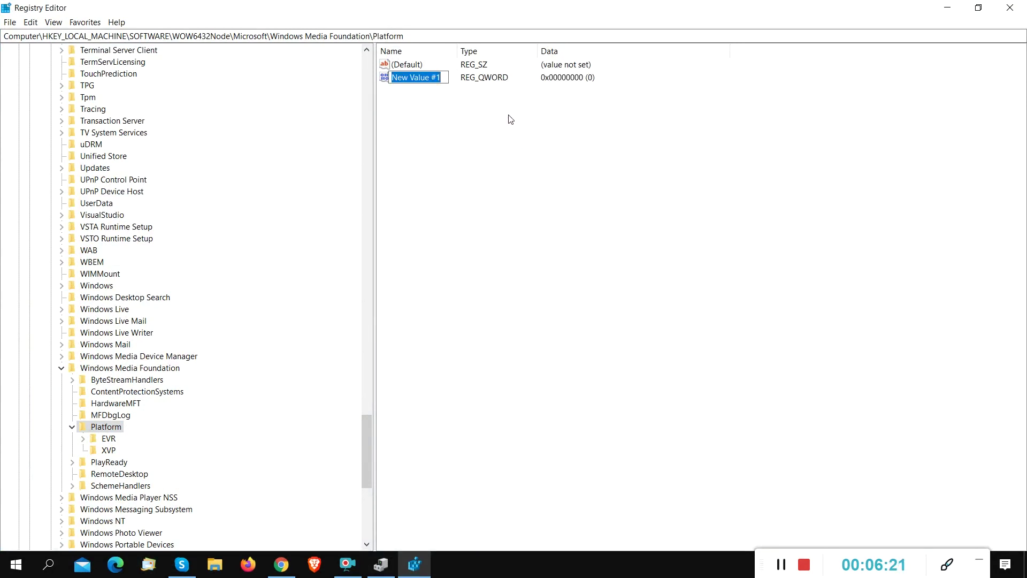
type("Ena")
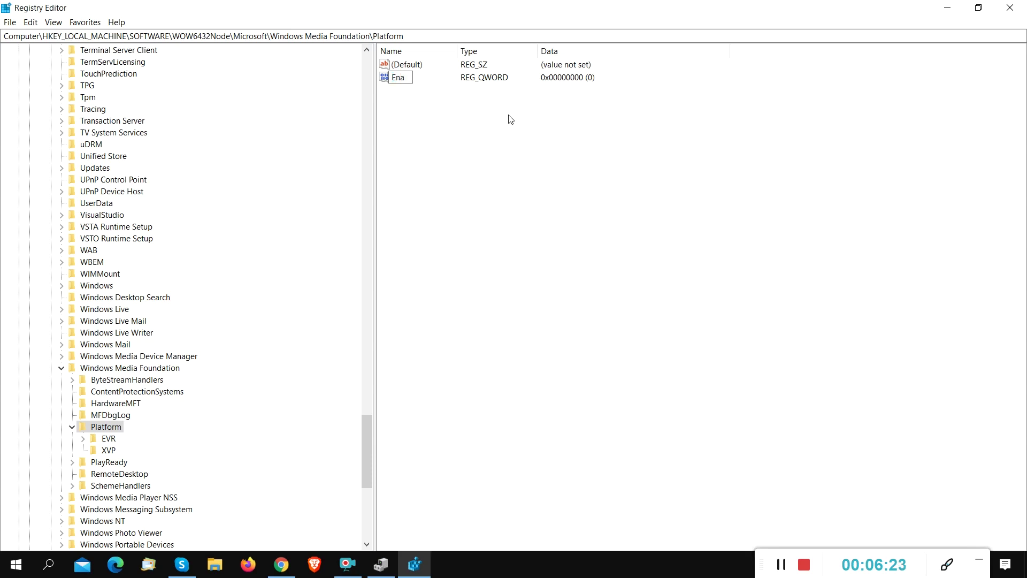
type("ble")
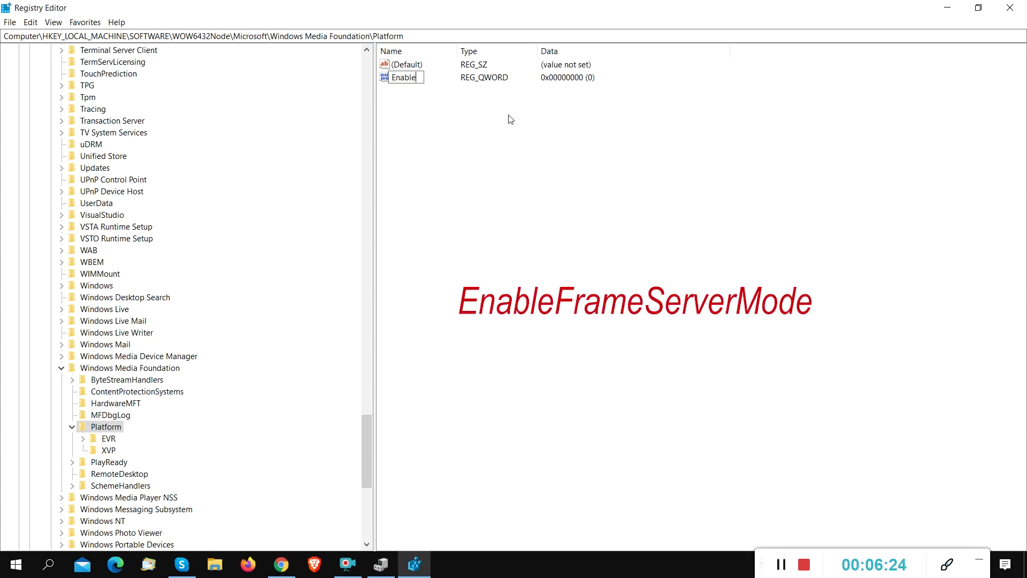
type("FrameServer")
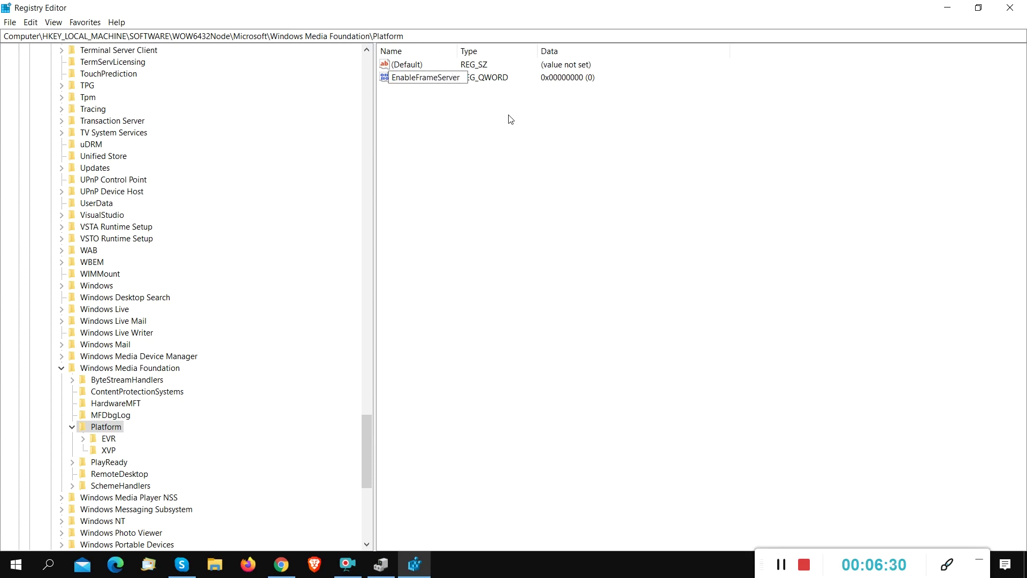
type("Mode")
key("Return")
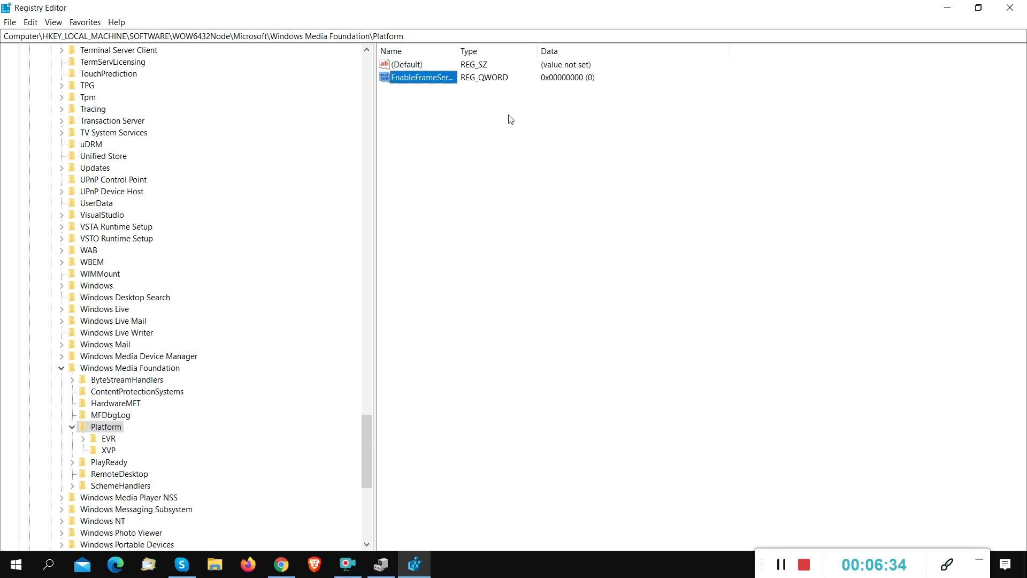
left_click_drag(457, 48, 585, 69)
left_click(545, 154)
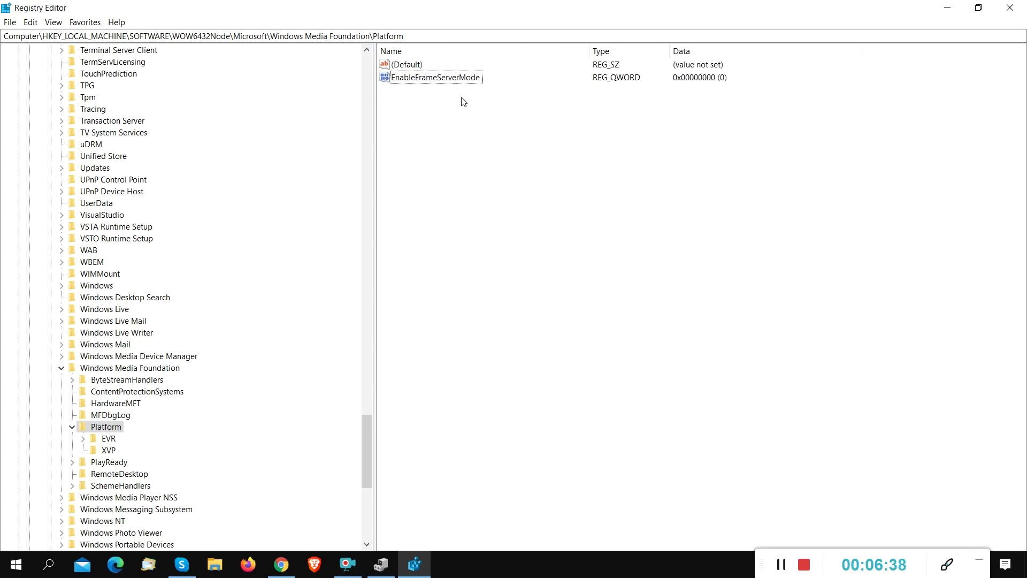
Open EnableFrameServerMode and confirm its value data of 0 with OK.
double_click(458, 78)
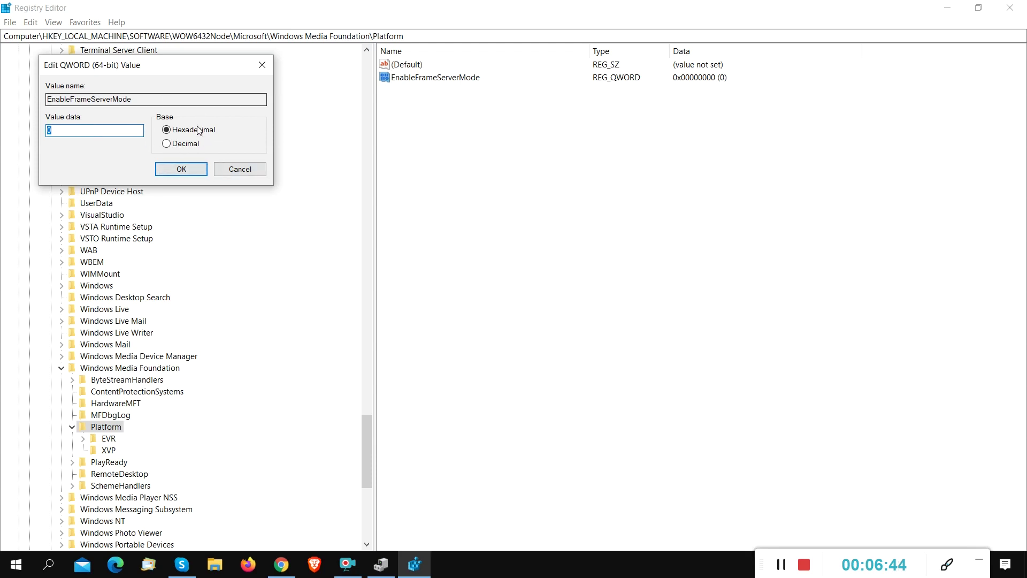
left_click(190, 169)
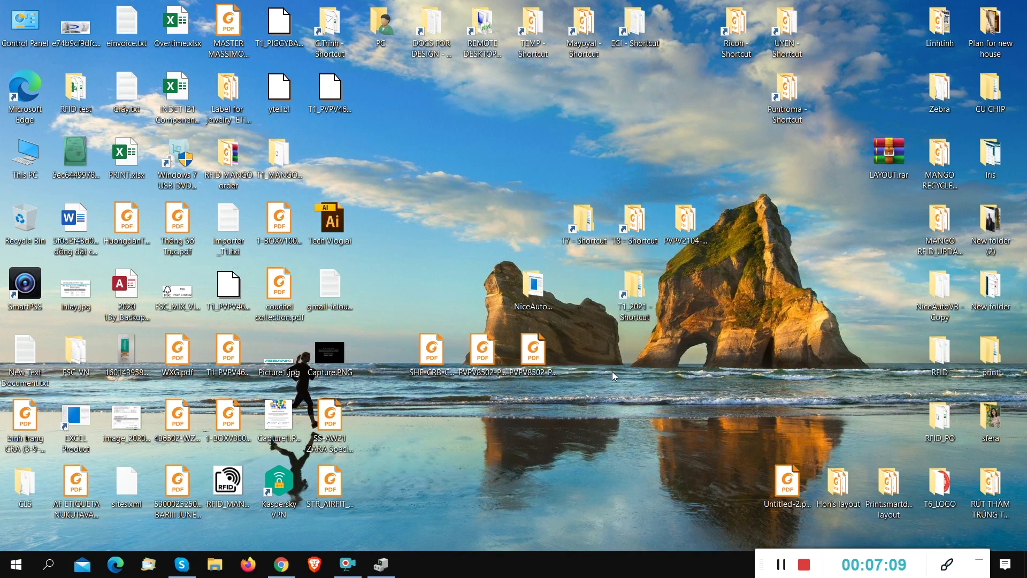
Search 'came' and launch Camera, which now shows a live webcam preview.
left_click(48, 563)
type("c")
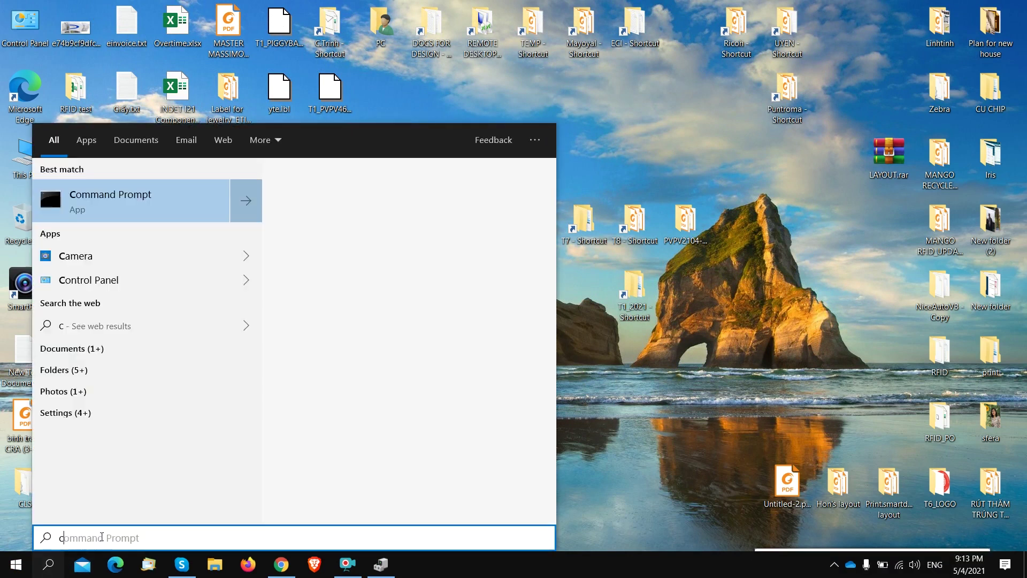
type("ame")
key("Return")
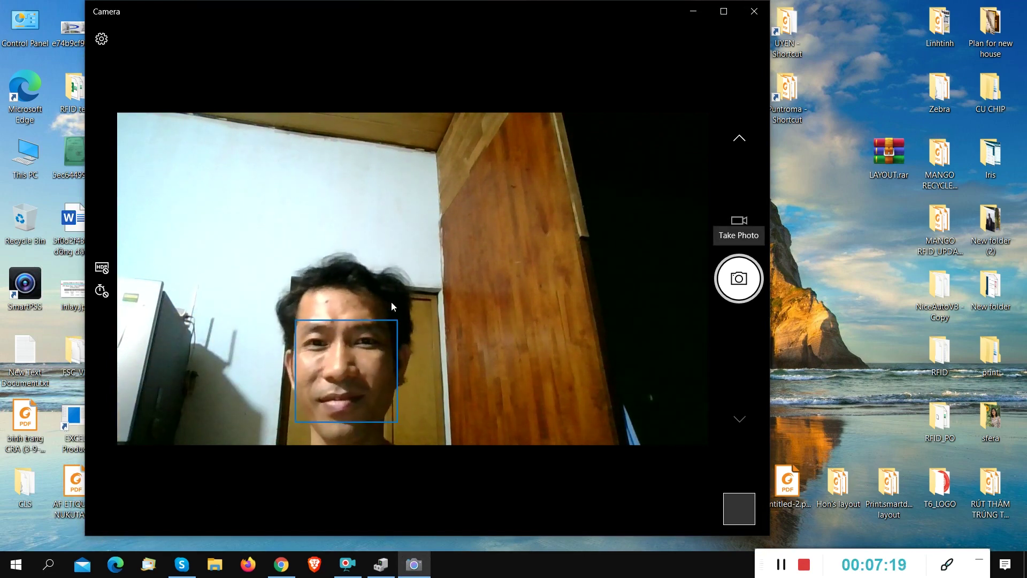
Close Camera, verify the HD Webcam preview in Skype's Audio & Video settings, then close Skype.
left_click(748, 14)
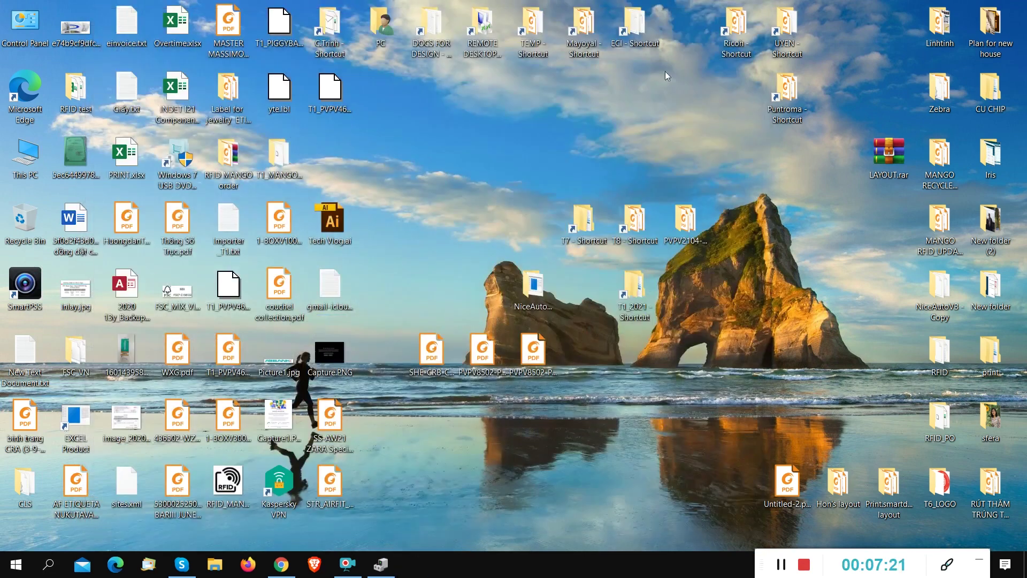
left_click(178, 565)
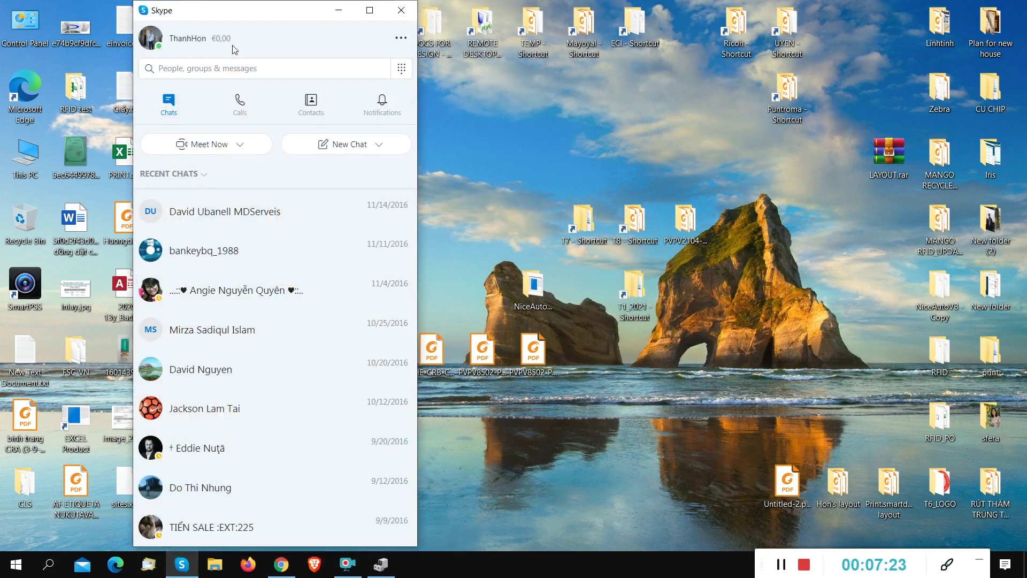
left_click(154, 41)
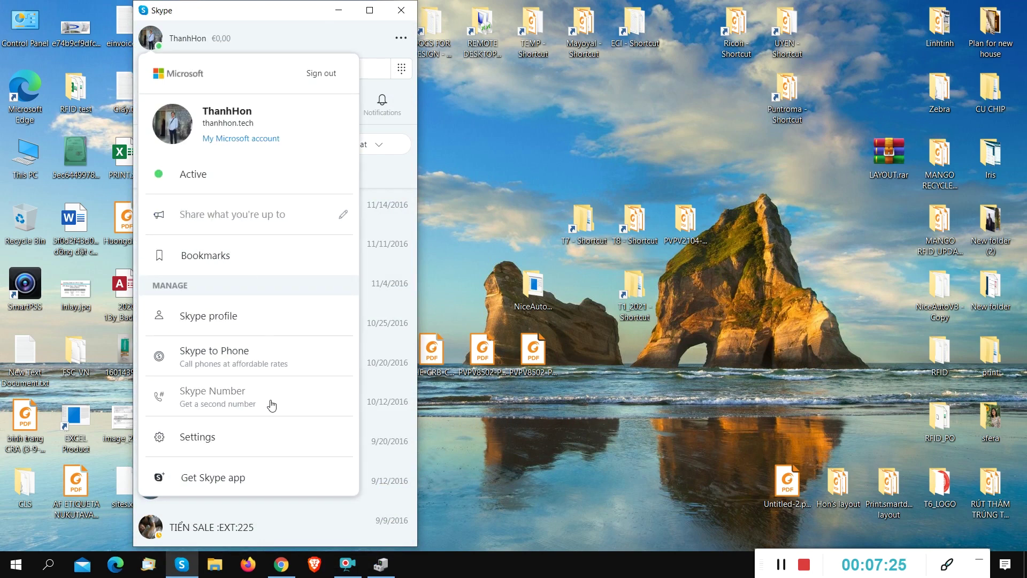
left_click(207, 439)
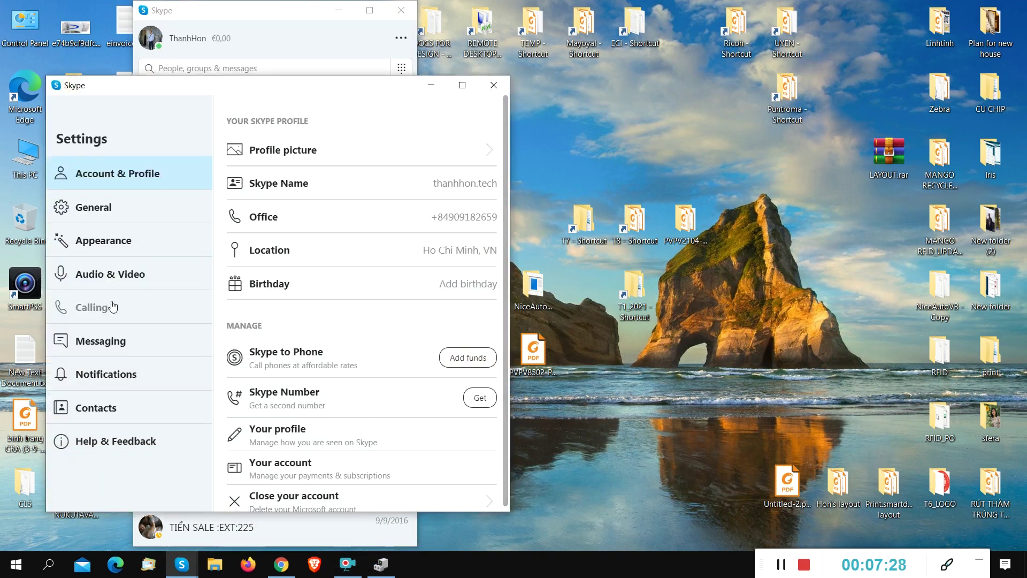
left_click(121, 278)
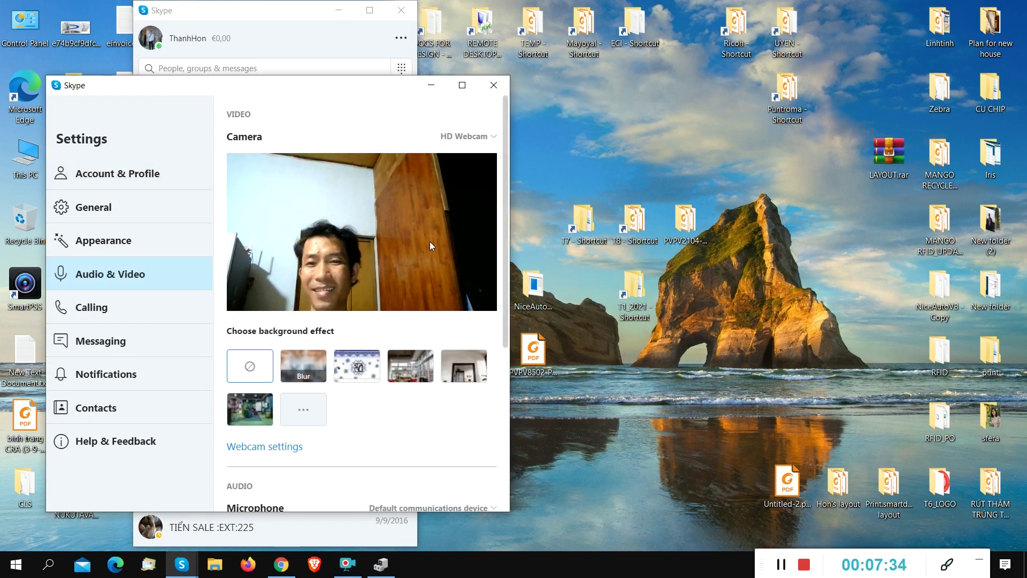
left_click(493, 85)
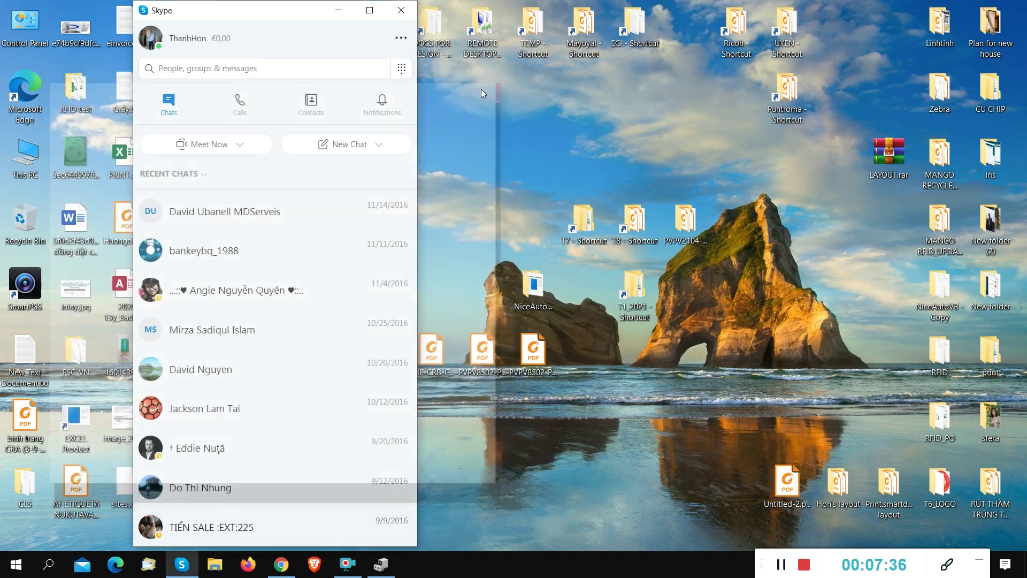
left_click(398, 12)
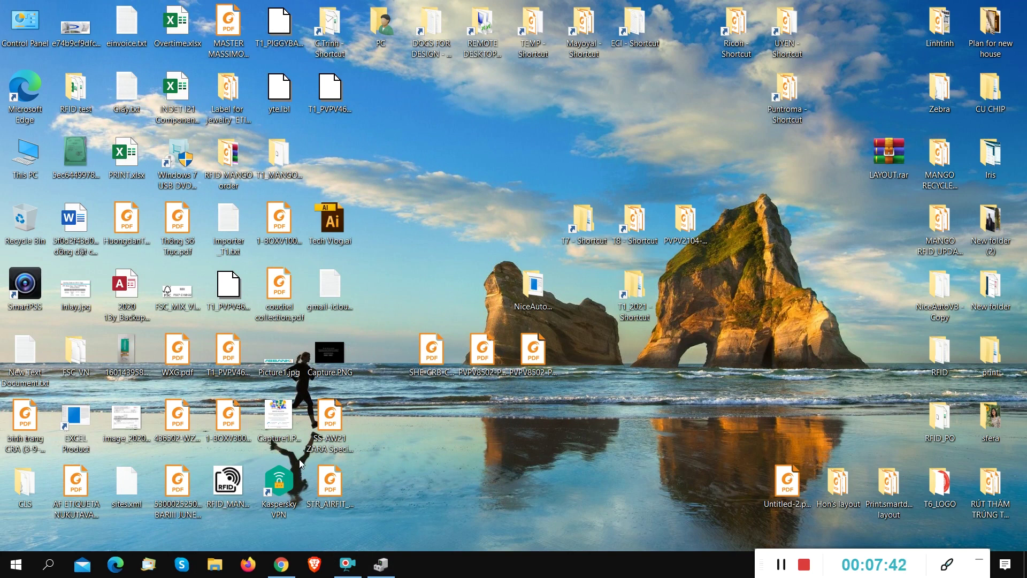
Bring Chrome forward and open a new tab on the Google start page.
left_click(282, 568)
left_click(175, 12)
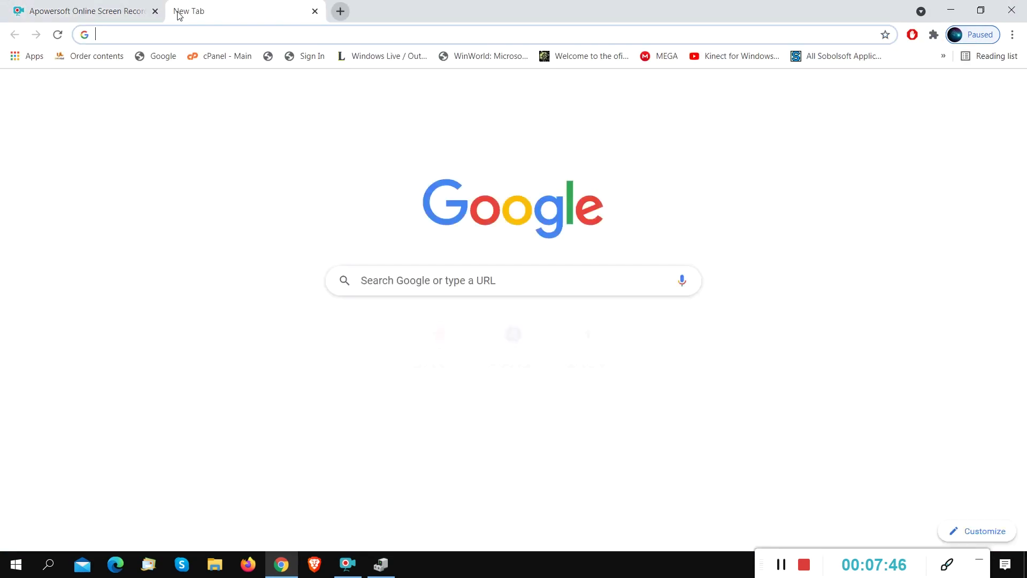